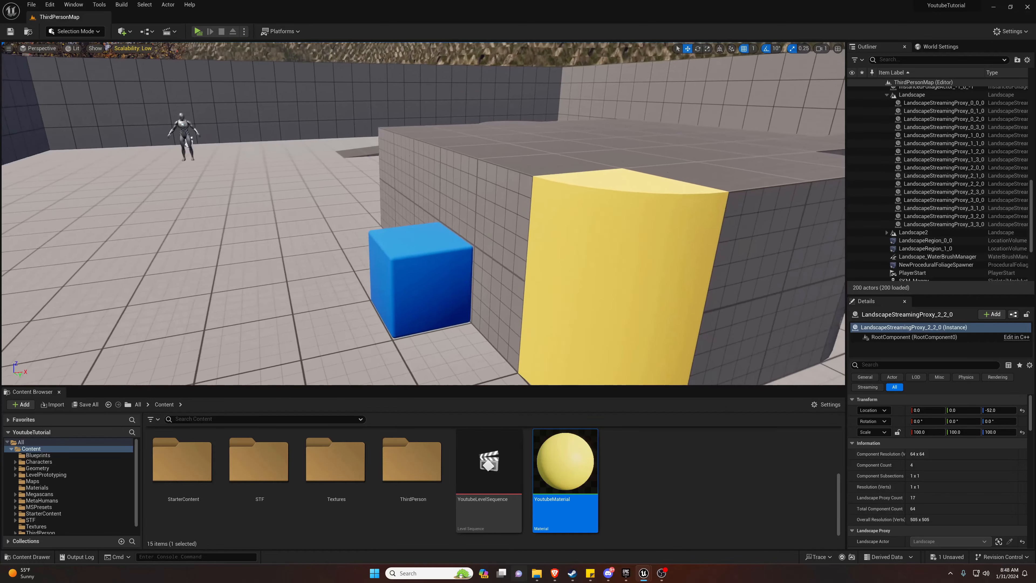
Step: Open YoutubeMaterial for editing, dock its editor beside ThirdPersonMap, and connect the constant node to the Metallic input
key("s")
right_click_drag(207, 115, 207, 116)
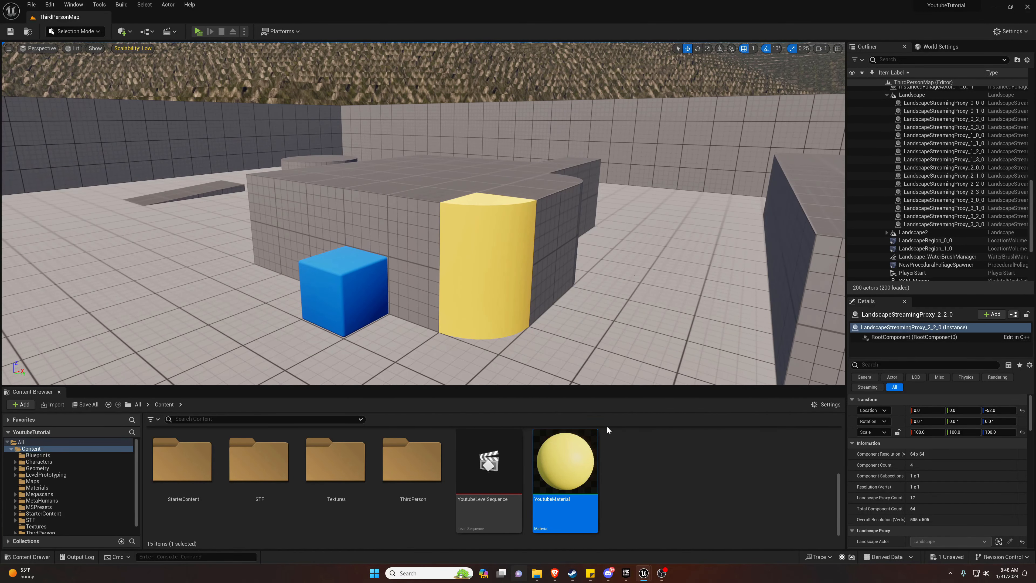
double_click(567, 477)
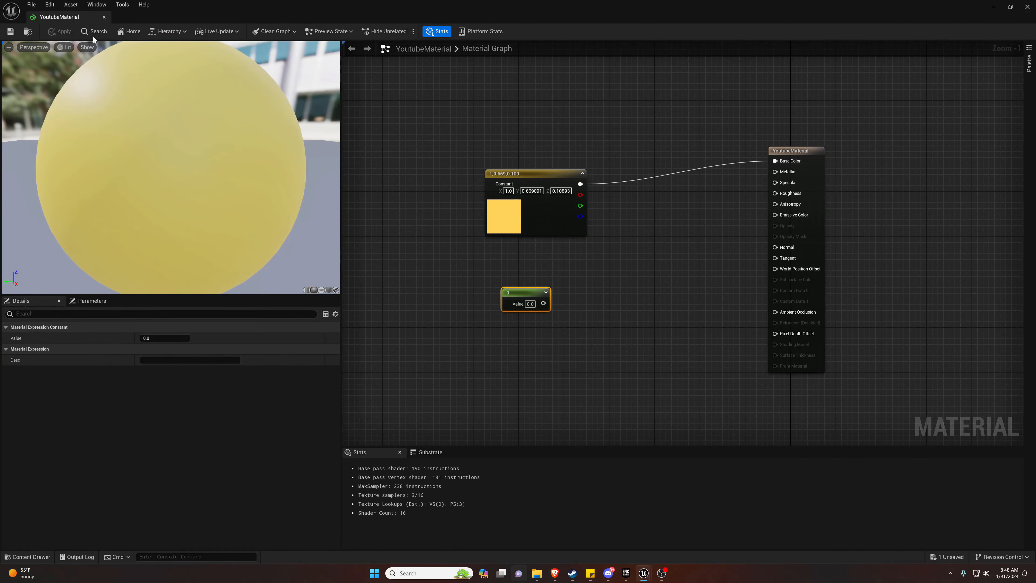
left_click_drag(66, 18, 145, 17)
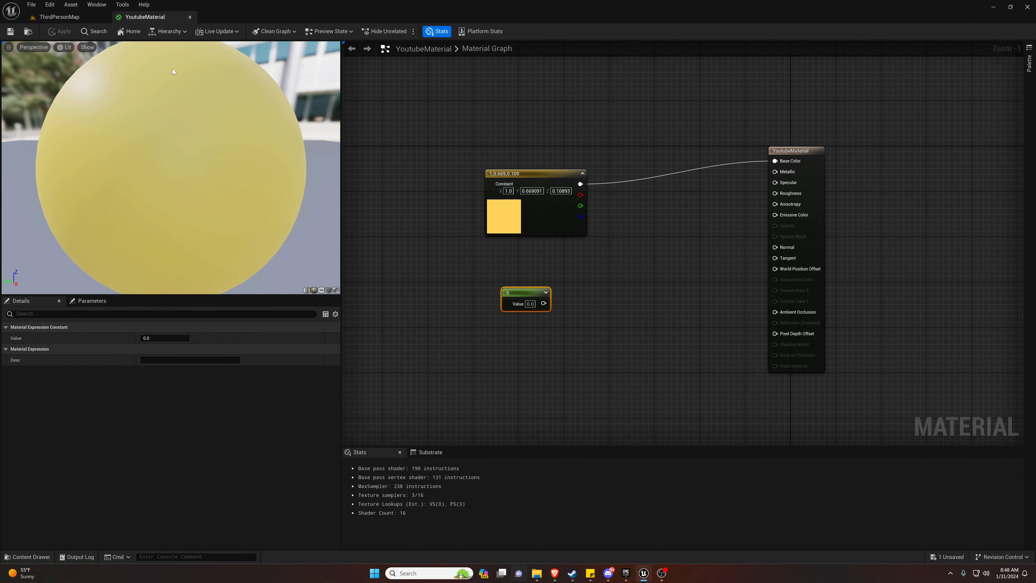
left_click_drag(541, 305, 775, 171)
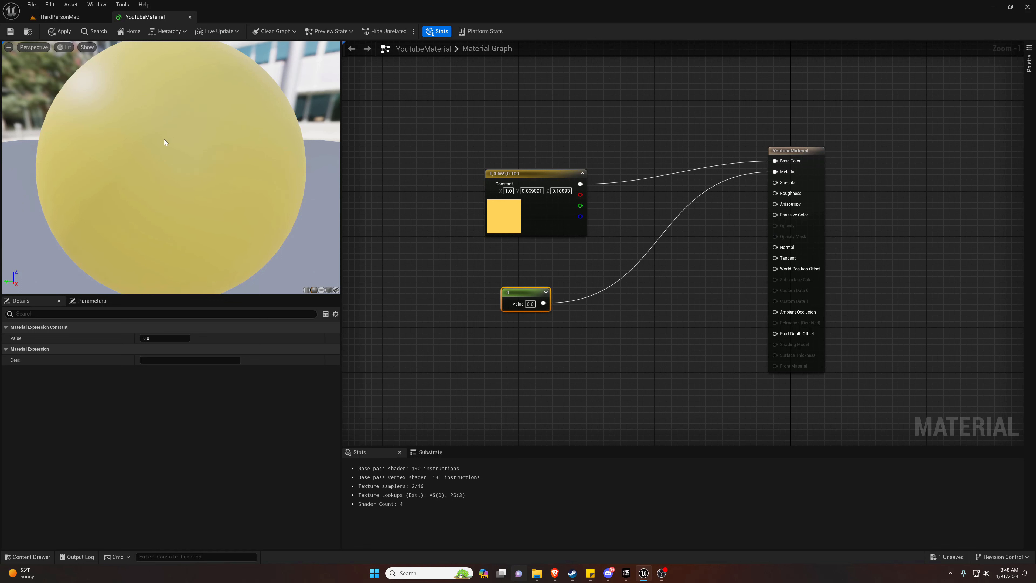
Step: Saturate the base colour constant to a stronger yellow of about R 1.0, G 0.633, B 0.012 and save the material
scroll(164, 140, "down", 3)
left_click(517, 217)
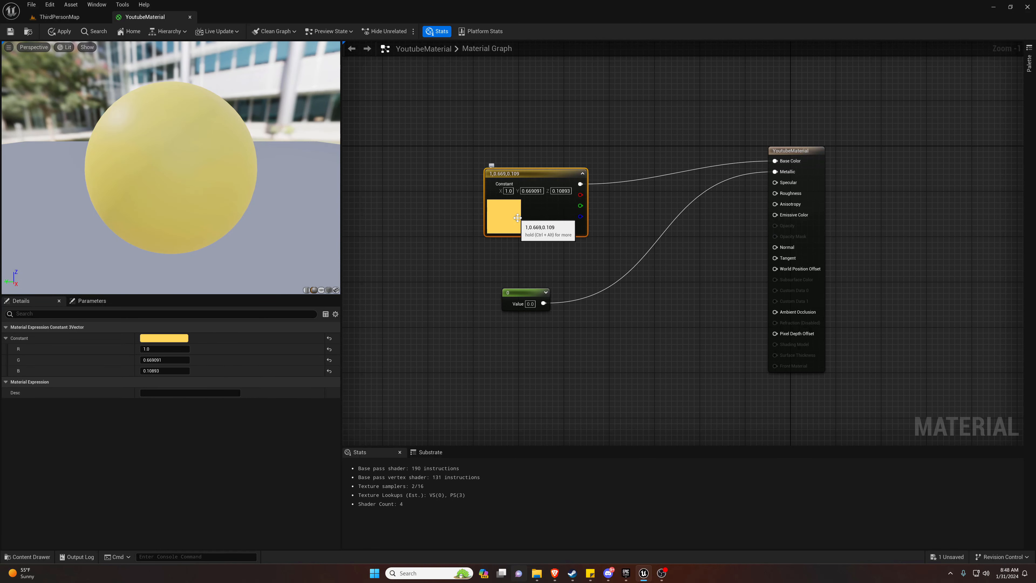
left_click(184, 337)
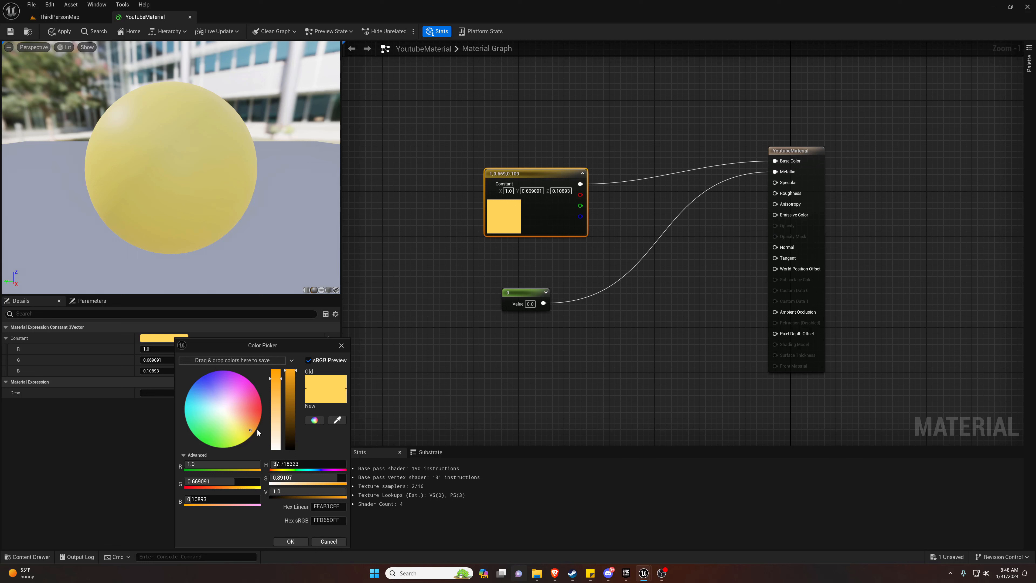
left_click_drag(276, 378, 278, 370)
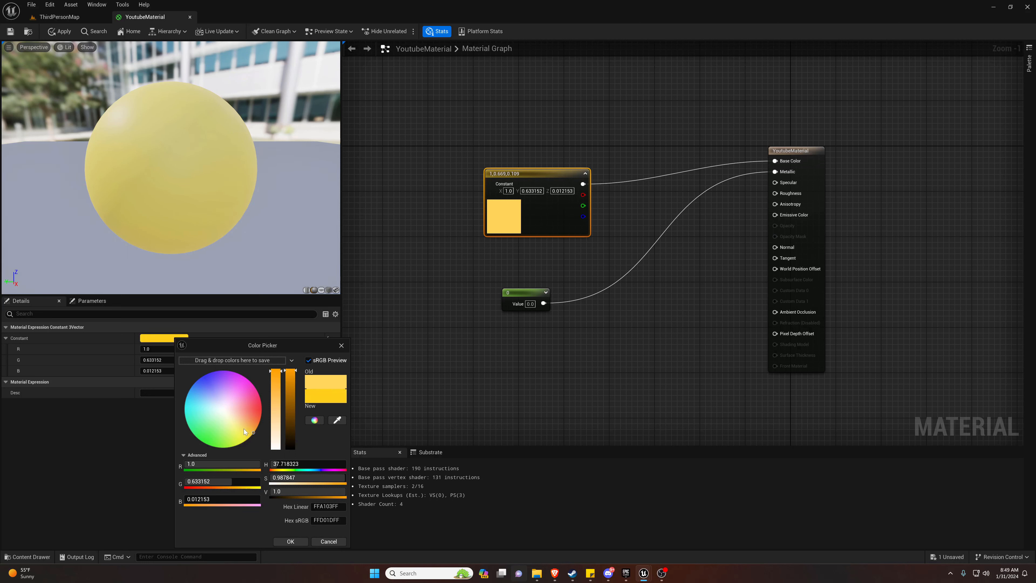
left_click(290, 541)
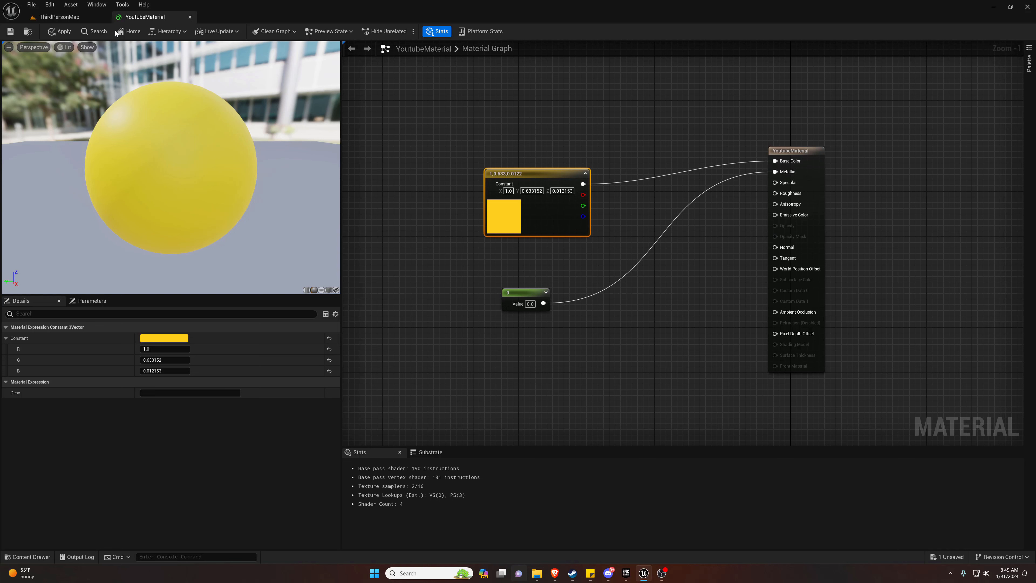
left_click(10, 31)
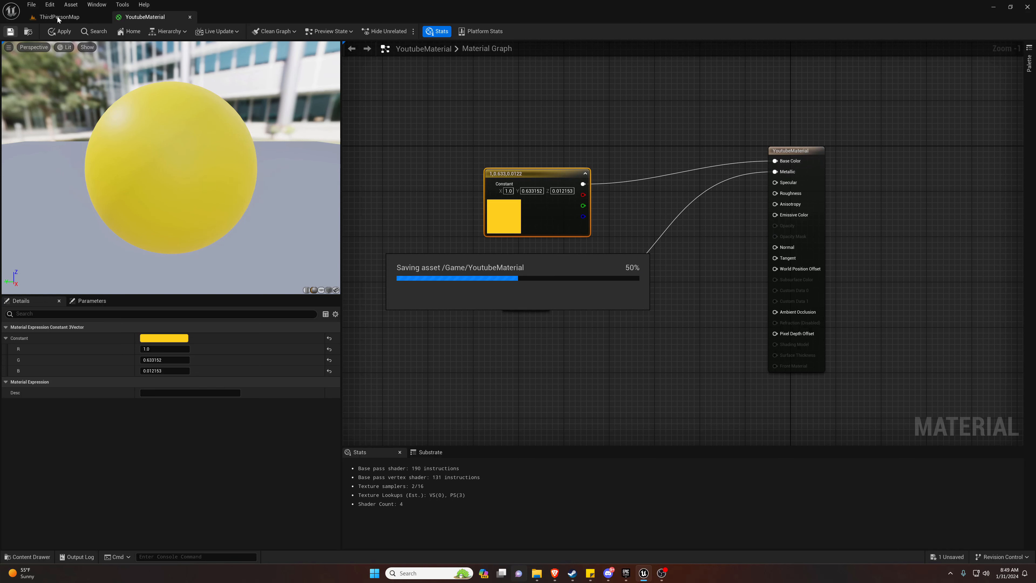
Step: Check the yellow cylinder in the level, then set the constant feeding Metallic to 1 and save YoutubeMaterial
left_click(63, 16)
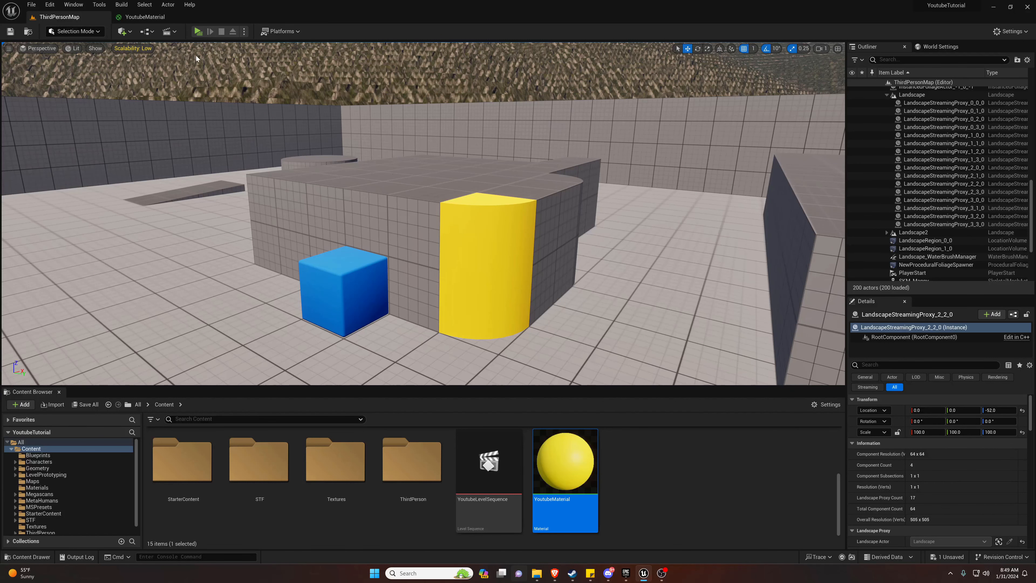
key("w")
right_click_drag(423, 214, 359, 220)
key("d")
key("s")
left_click(173, 18)
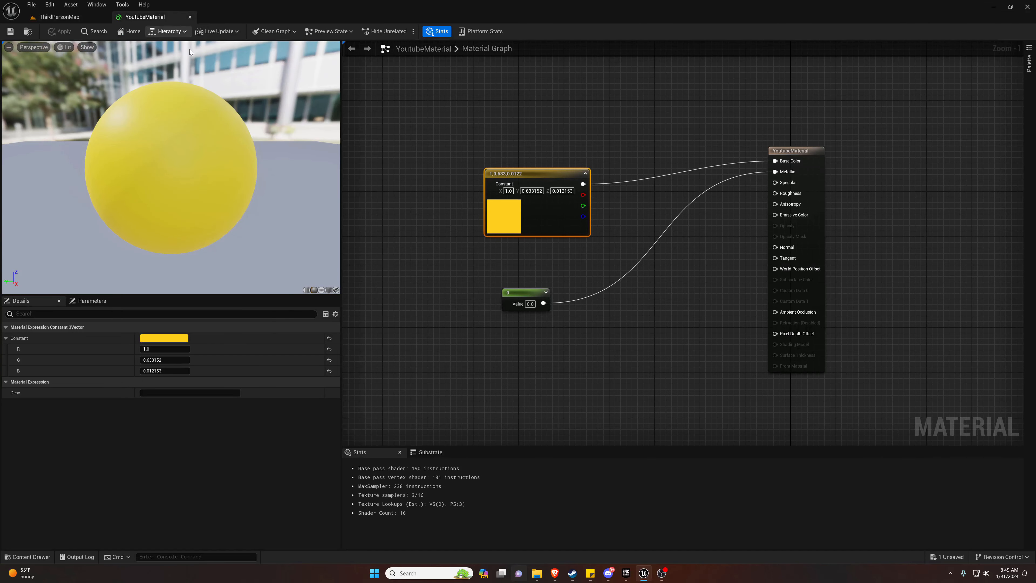
left_click(530, 306)
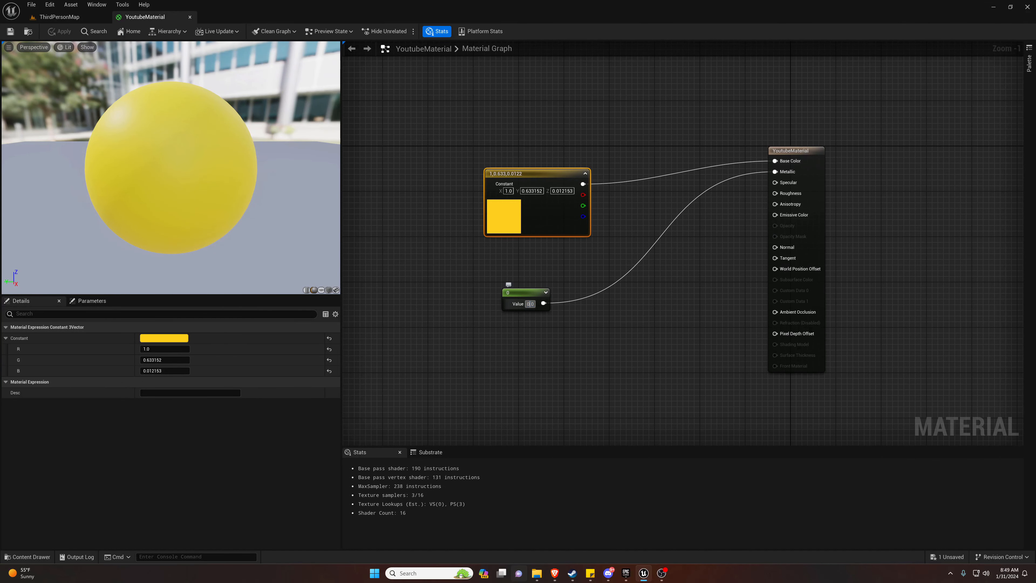
type("1")
key("Return")
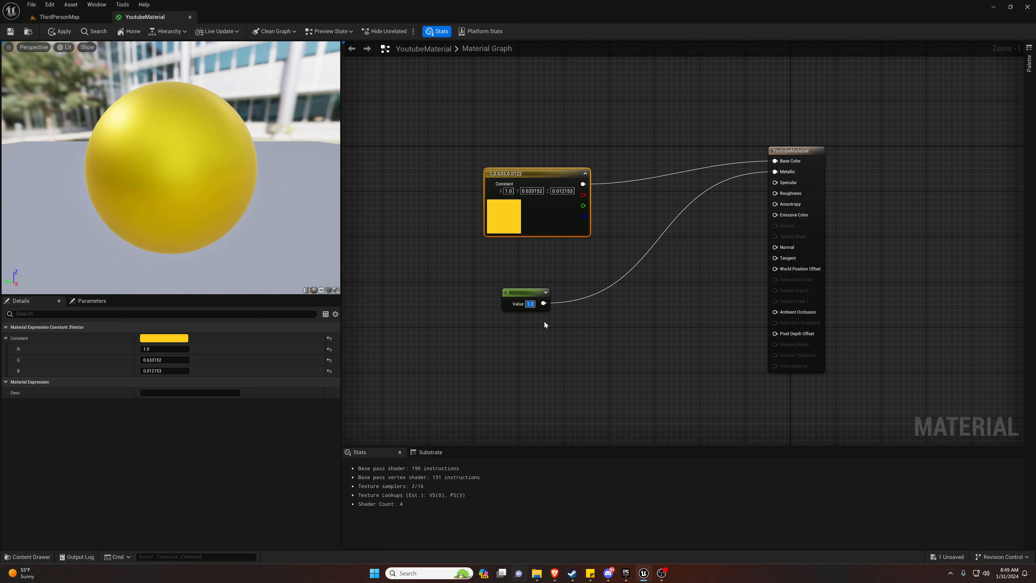
left_click(10, 31)
Step: Reapply YoutubeMaterial to the yellow cylinder in ThirdPersonMap and set all scalability groups to High
left_click_drag(179, 153, 285, 175)
left_click(59, 17)
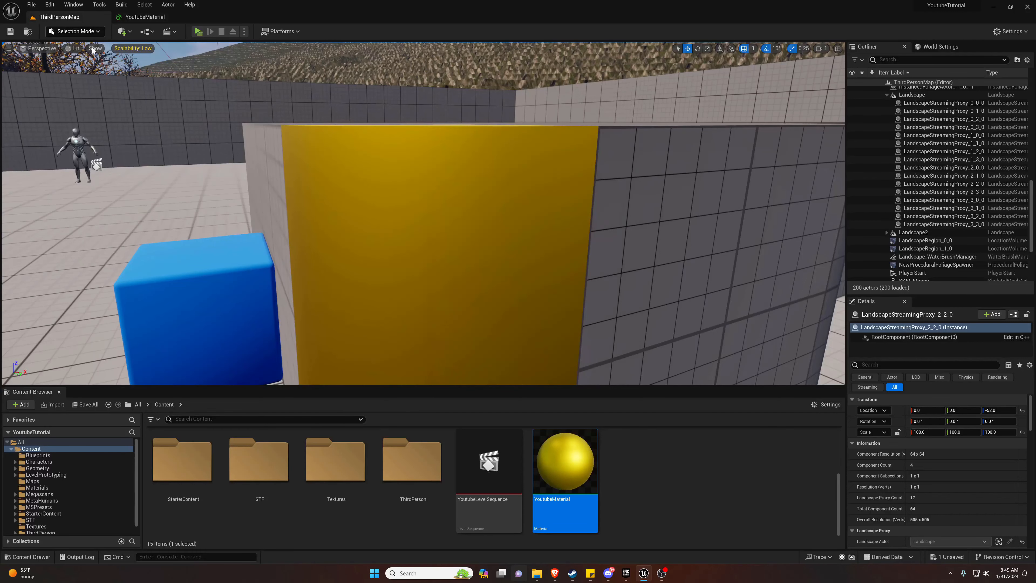
right_click_drag(387, 175, 526, 187)
right_click_drag(382, 255, 400, 255)
key("w")
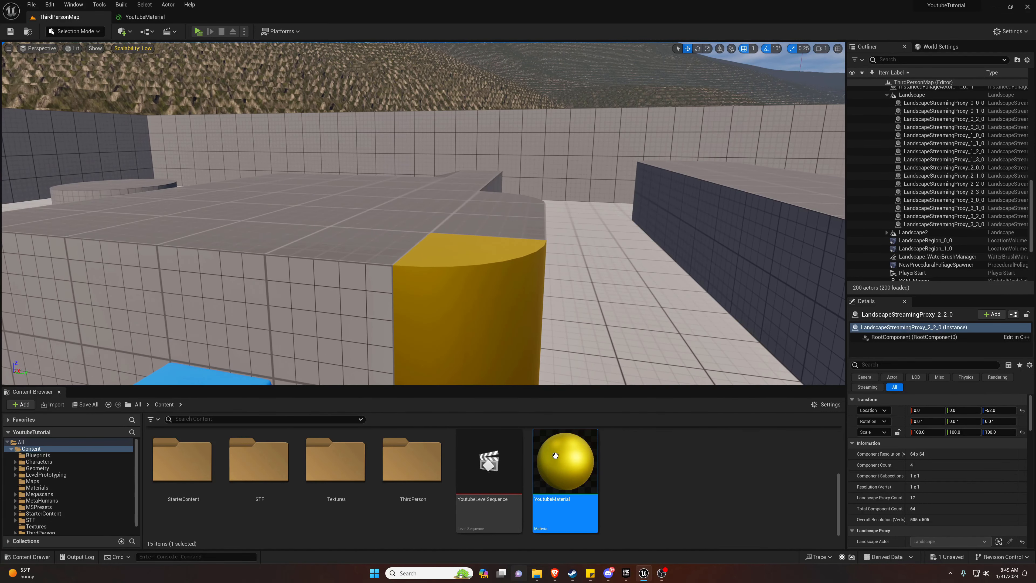
left_click_drag(546, 441, 444, 311)
left_click(149, 51)
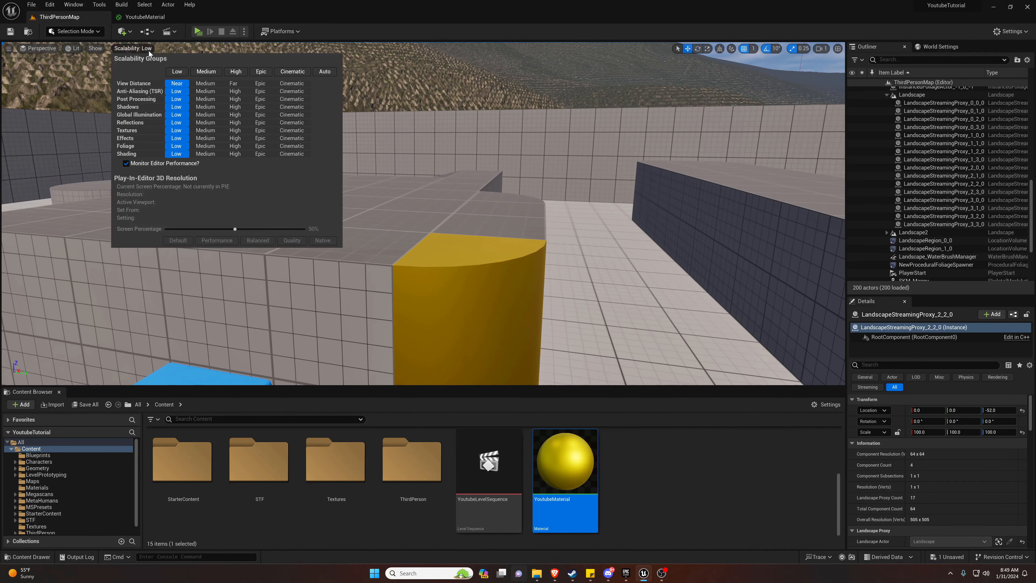
left_click(238, 71)
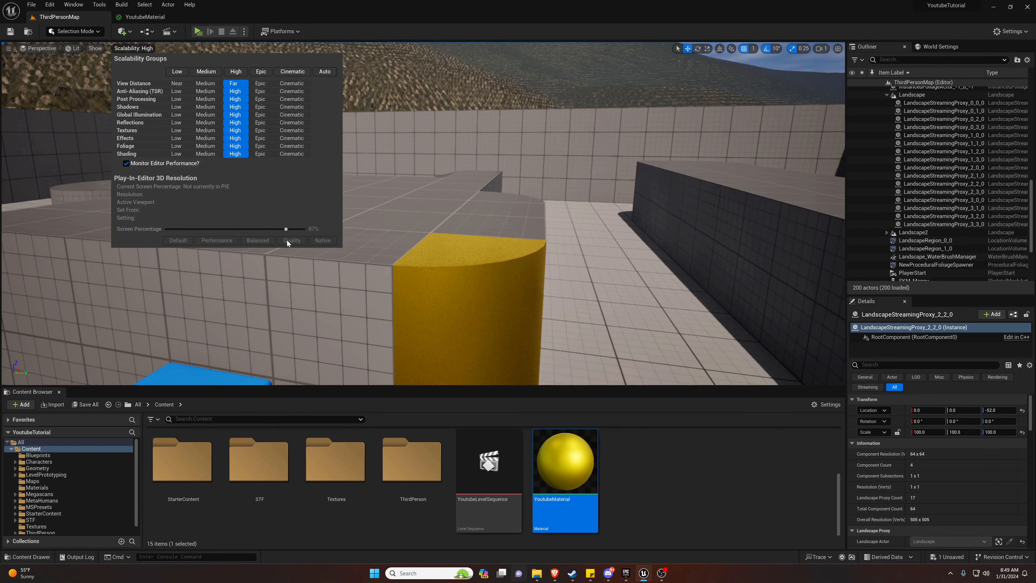
Step: Examine the metallic yellow cylinder from several distances and angles in the level
left_click(502, 178)
mouse_move(502, 178)
right_mouse_down()
mouse_move(489, 212)
mouse_move(387, 213)
mouse_move(363, 183)
mouse_move(387, 185)
mouse_move(379, 143)
mouse_move(339, 261)
mouse_move(359, 282)
mouse_move(379, 278)
mouse_move(506, 208)
mouse_move(571, 190)
mouse_move(513, 171)
right_mouse_up()
key("w")
key("d")
key("s")
key("w")
key("s")
key("a")
key("a")
key("w")
key("s")
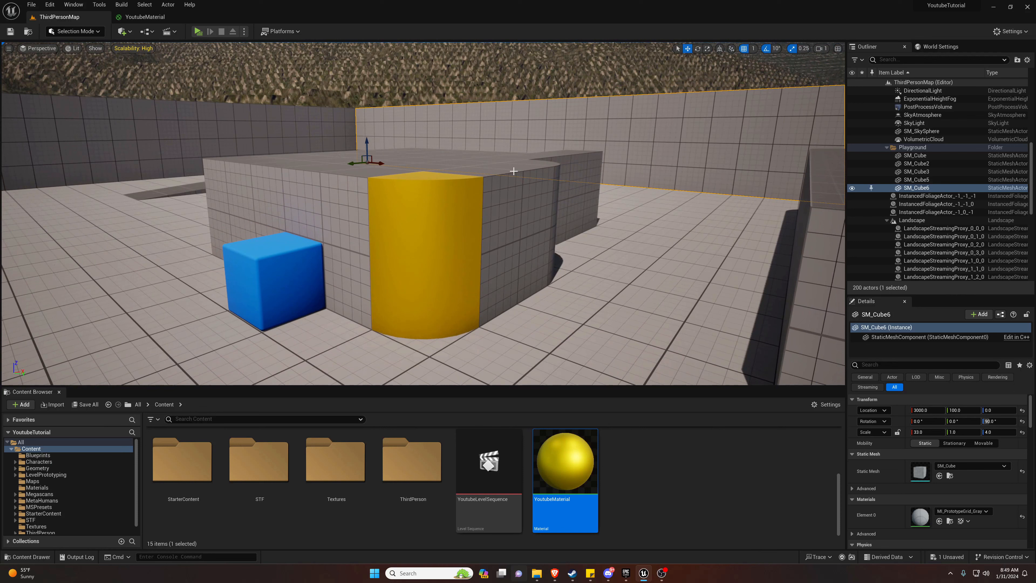
Step: Rotate the level's directional light through several angles around the yellow cylinder, from low and dark back to bright overhead light
left_click(520, 86)
right_click_drag(519, 86, 510, 81)
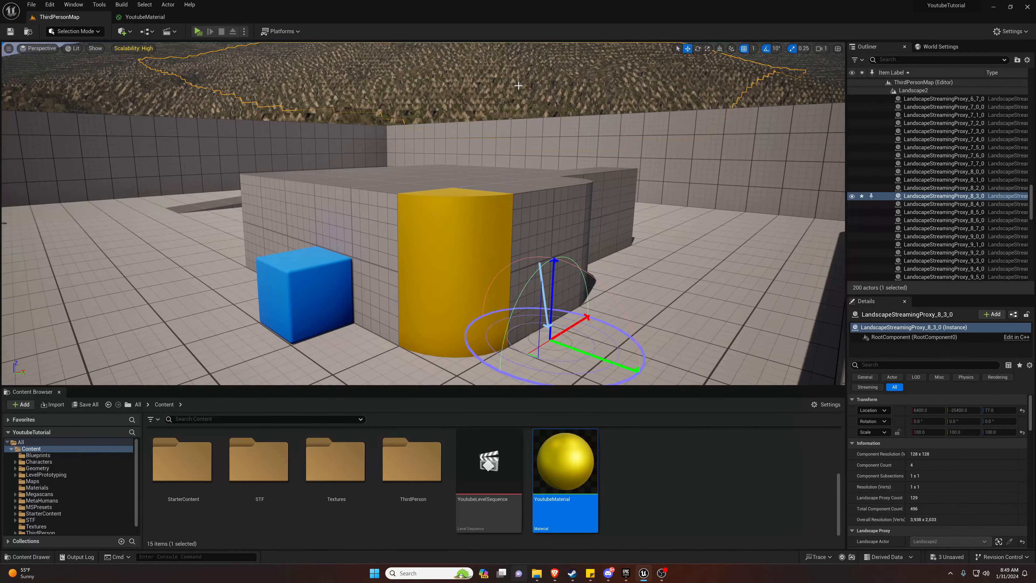
key("ctrl+l")
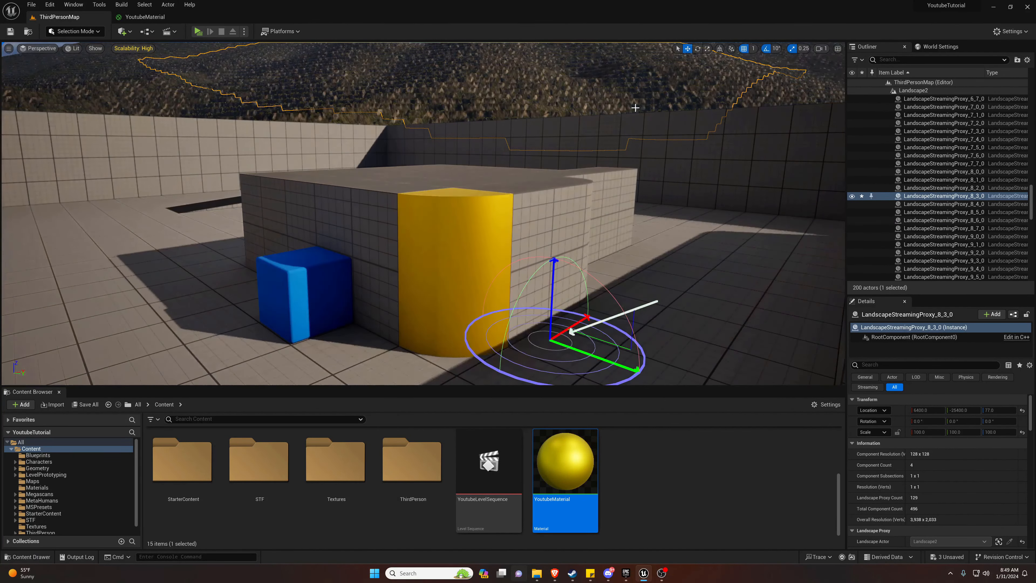
key("ctrl+l")
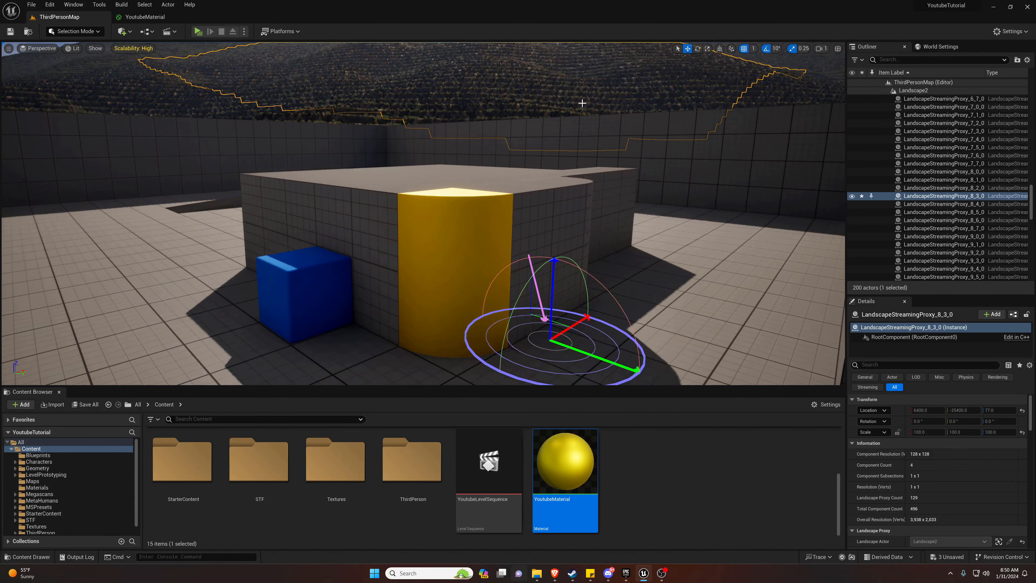
key("ctrl+l")
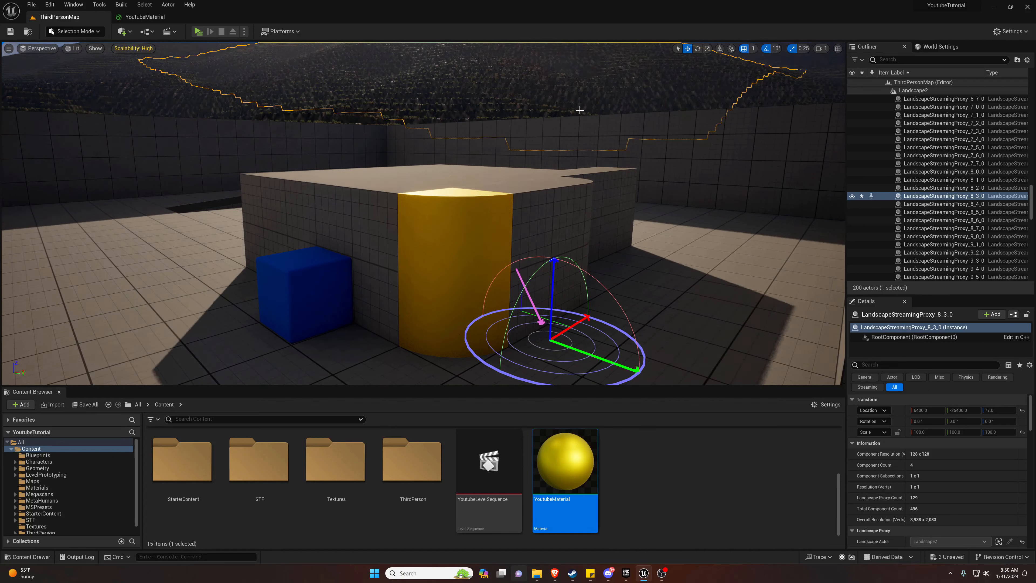
key("ctrl+l")
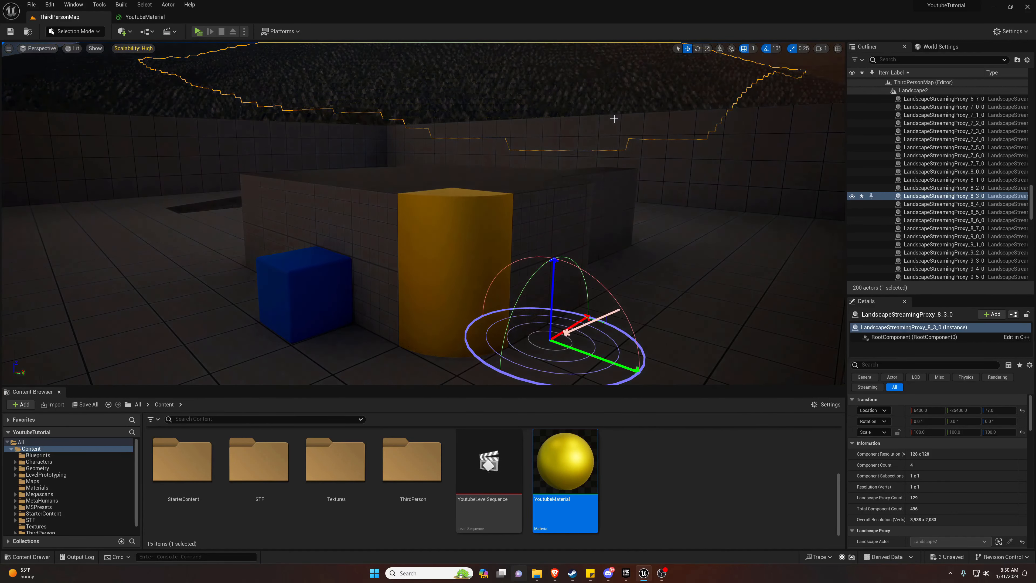
key("ctrl+l")
key("ctrl+l")
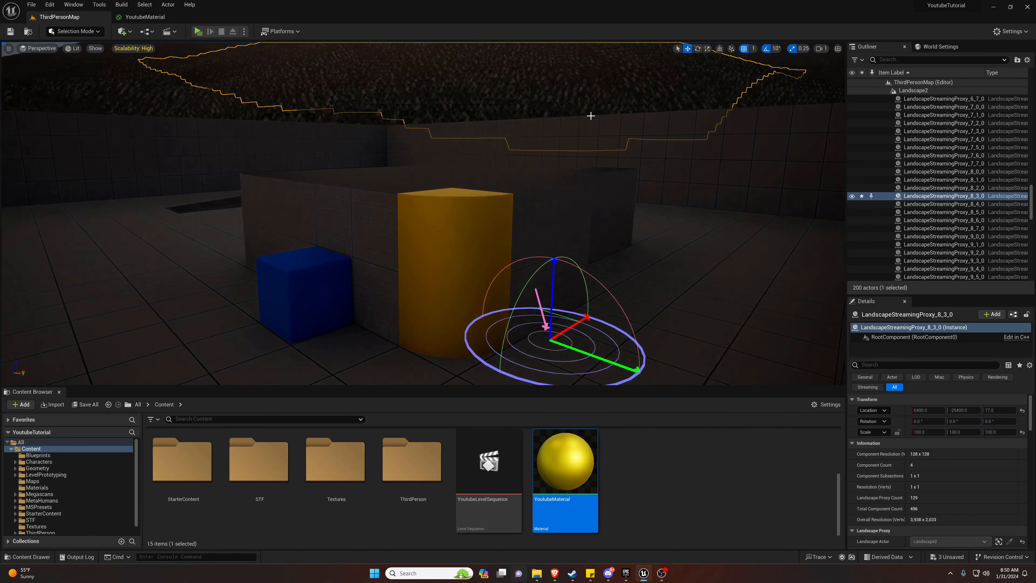
key("ctrl+l")
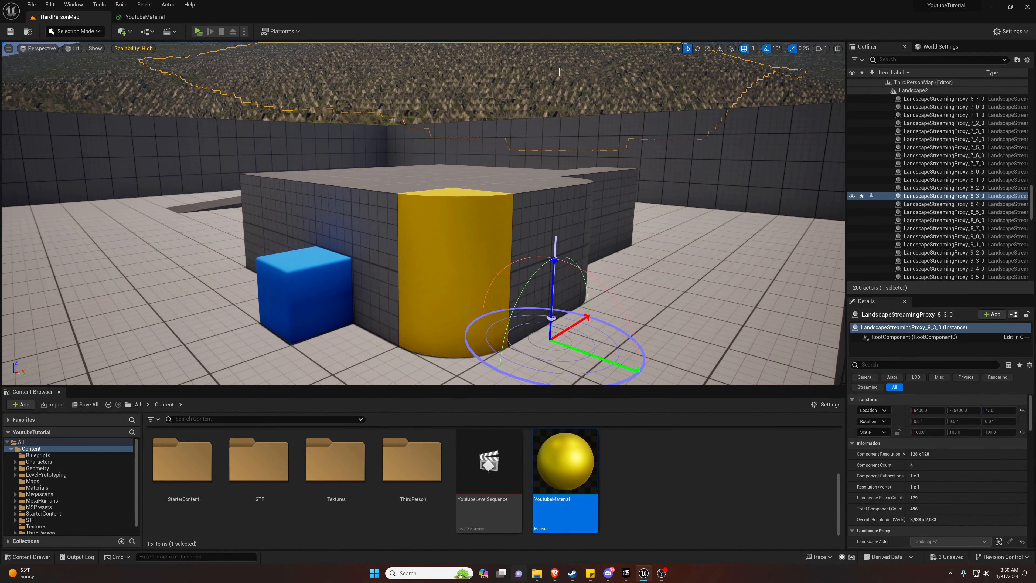
key("ctrl+l")
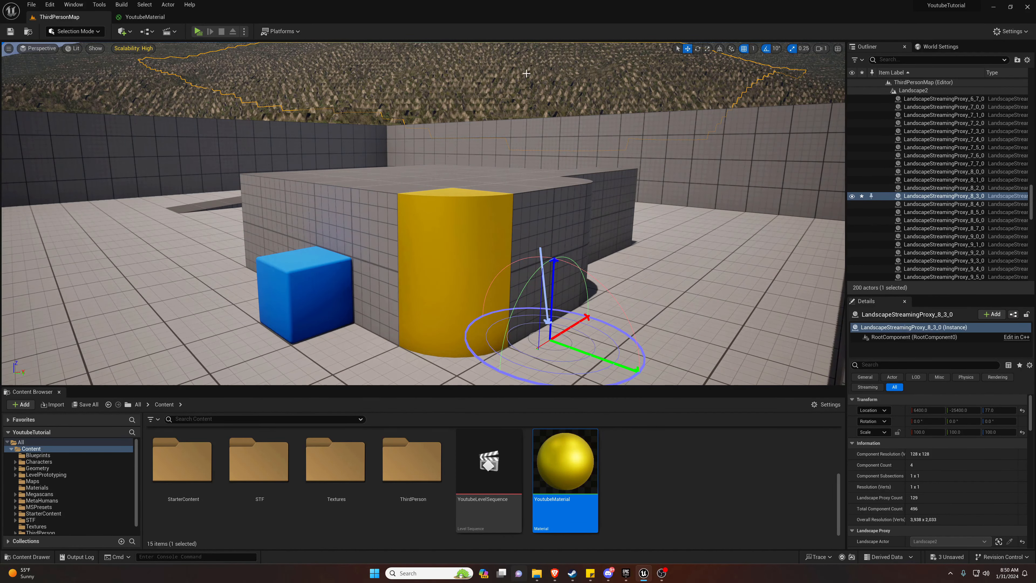
key("ctrl+l")
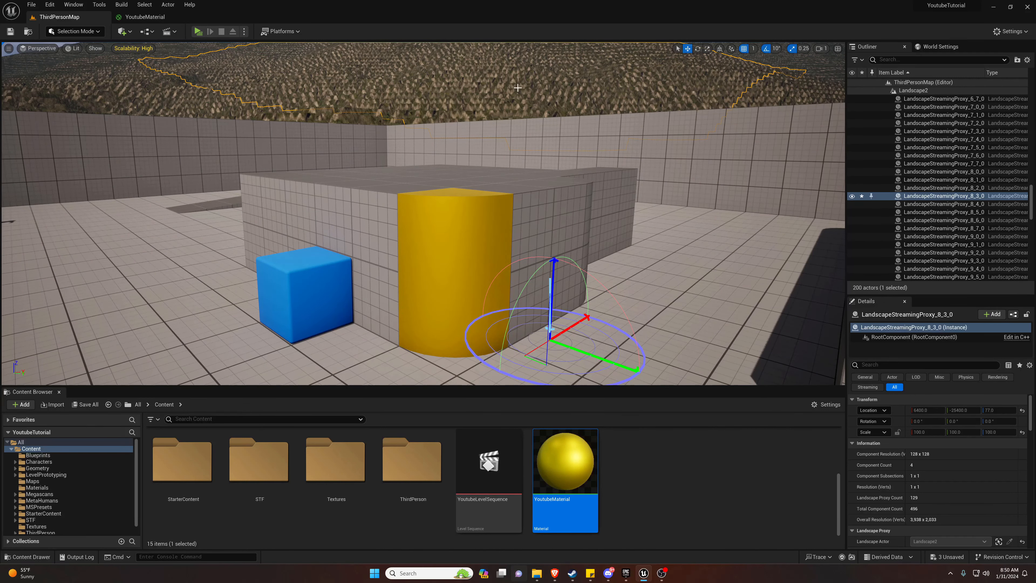
Step: Examine how the metallic cylinder's surface responds to the light from different viewpoints
key("w")
right_click_drag(518, 87, 529, 139)
left_click(530, 133)
key("s")
key("w")
key("d")
left_click(508, 208)
key("d")
mouse_move(508, 208)
right_mouse_down()
mouse_move(408, 211)
mouse_move(497, 203)
right_mouse_up()
key("s")
Step: Add two constant nodes with value 0 below the Metallic constant in YoutubeMaterial and connect them to Roughness and Specular
left_click(147, 17)
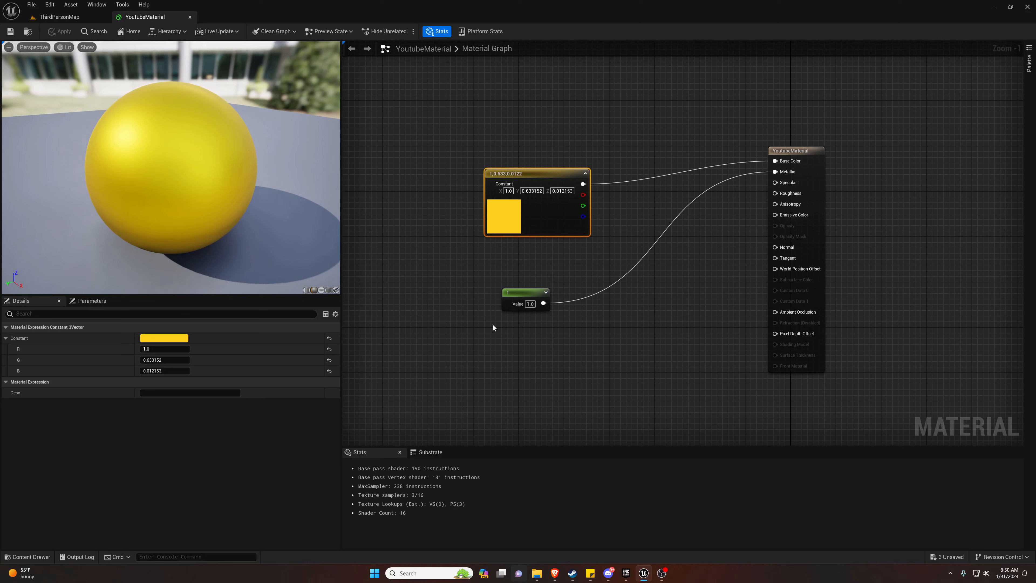
left_click(529, 352)
left_click(529, 353)
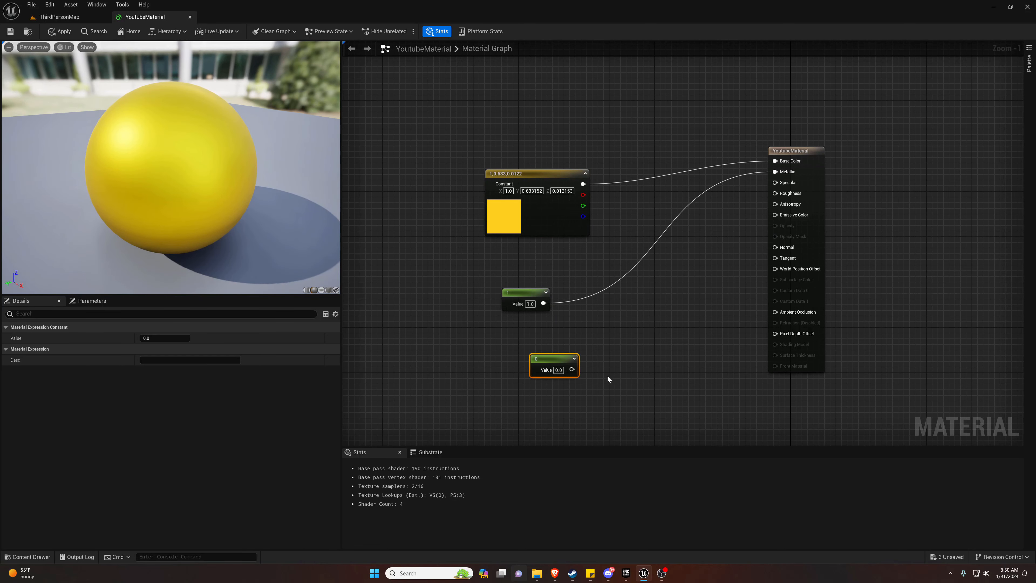
left_click(623, 374)
left_click(536, 352)
left_click_drag(536, 351, 514, 319)
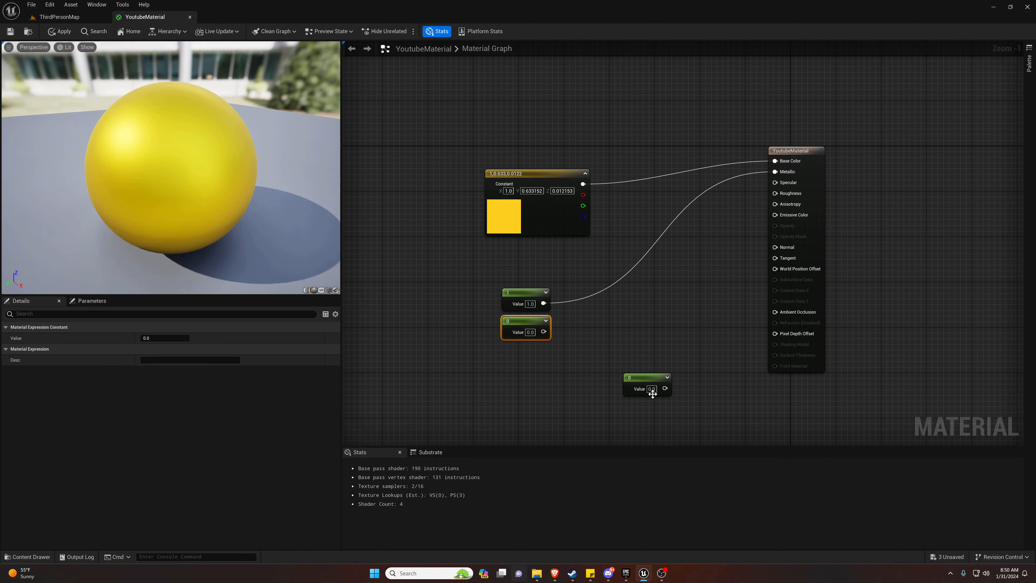
left_click_drag(643, 381, 775, 194)
left_click(606, 333)
left_click_drag(543, 360, 775, 183)
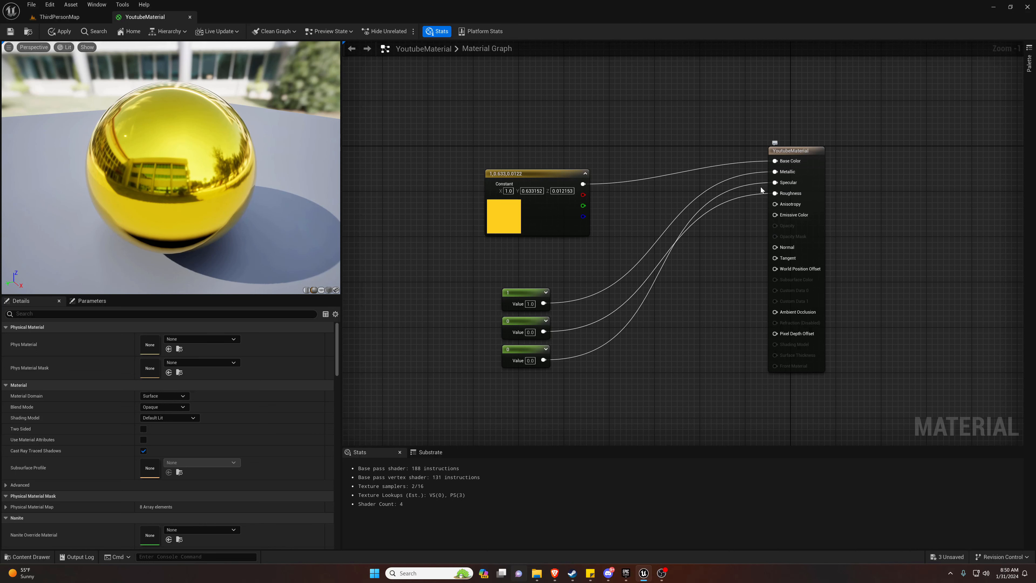
Step: Delete the constant feeding Roughness and connect the remaining 0 constant to Roughness as well
left_click(524, 321)
key("Delete")
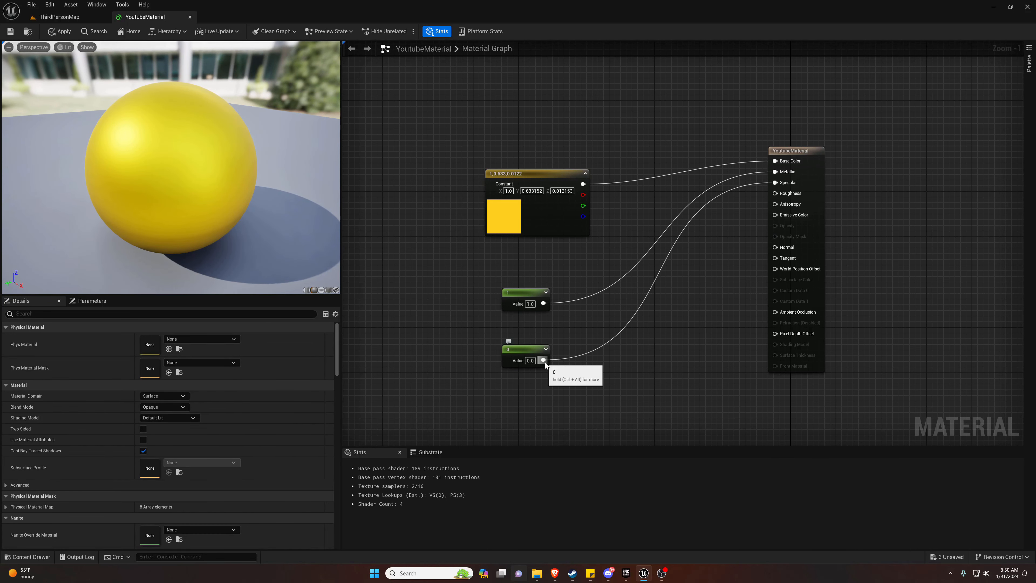
left_click_drag(543, 360, 780, 196)
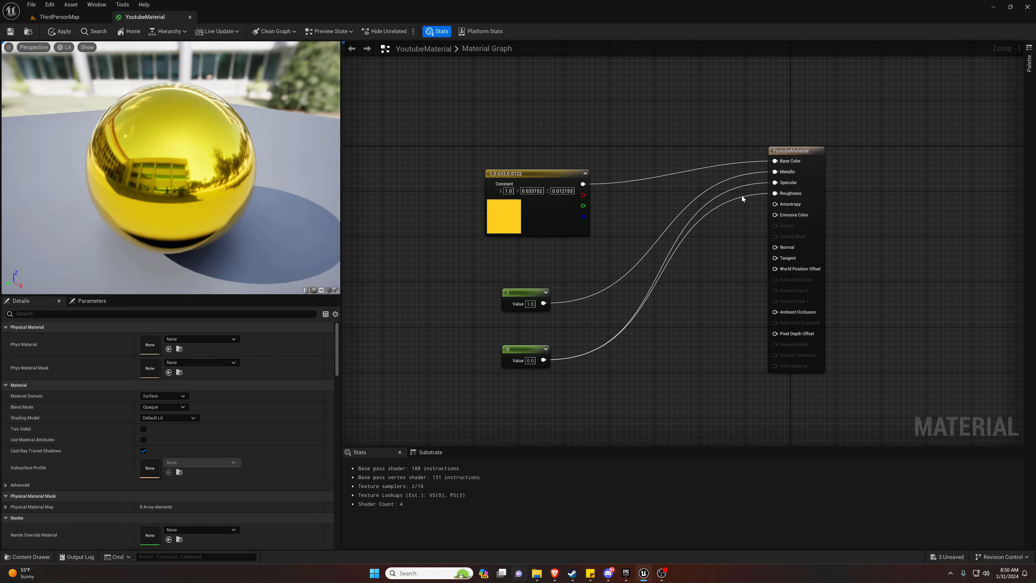
Step: Break the constant's link to Specular, move the node up beneath the Metallic constant, and save the material
right_click(687, 228)
left_click(692, 224)
left_click(689, 225, "alt")
left_click_drag(521, 347, 522, 326)
left_click(721, 259)
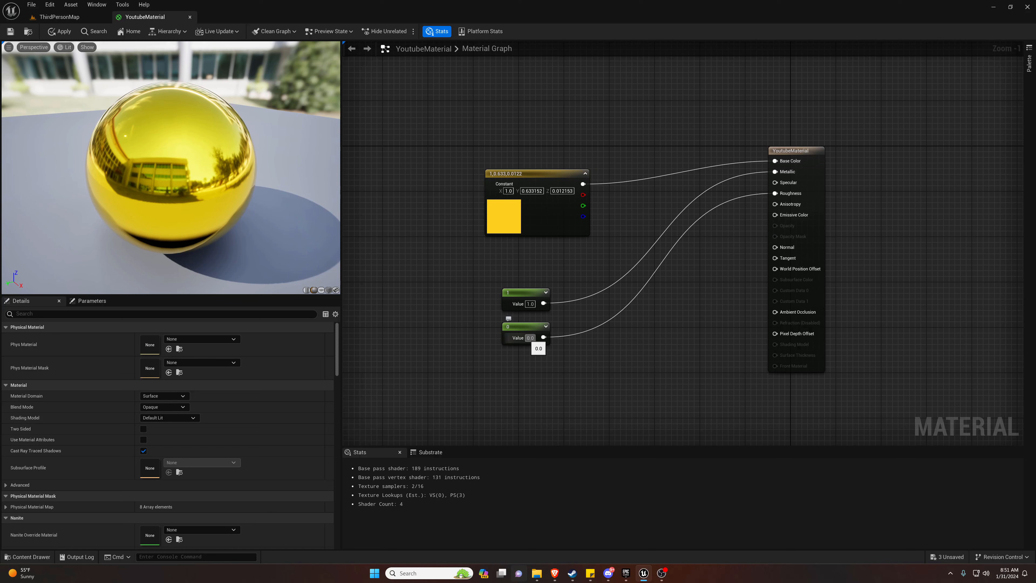
left_click(11, 33)
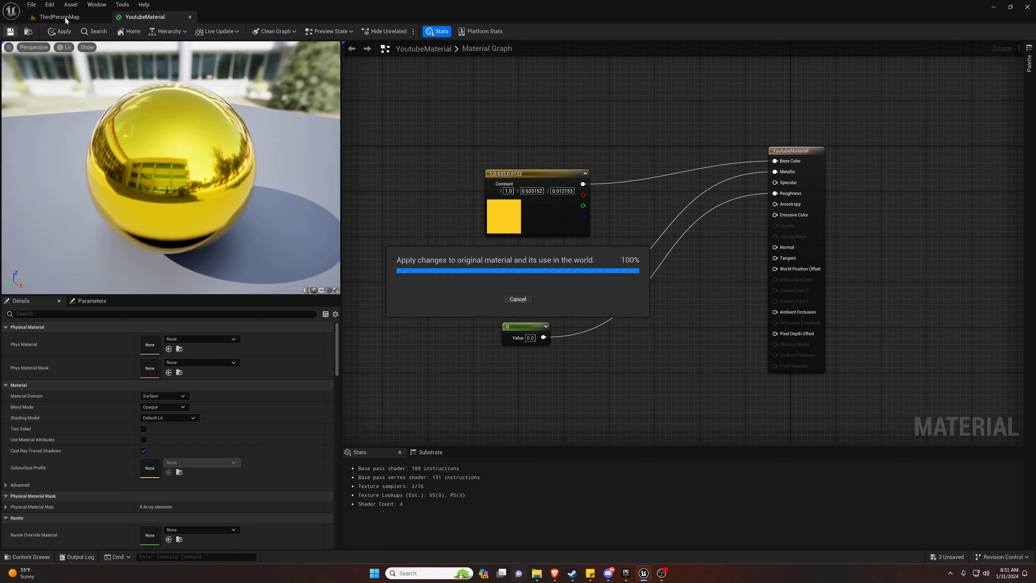
Step: Examine the zero-roughness metallic material on the quarter cylinder in ThirdPersonMap from several viewpoints
left_click(67, 17)
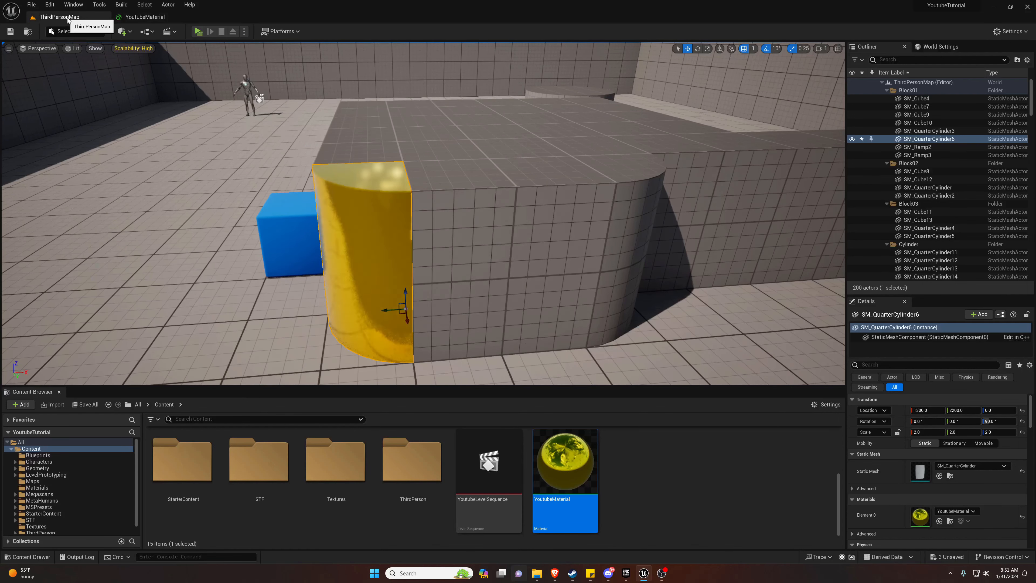
left_click(198, 32)
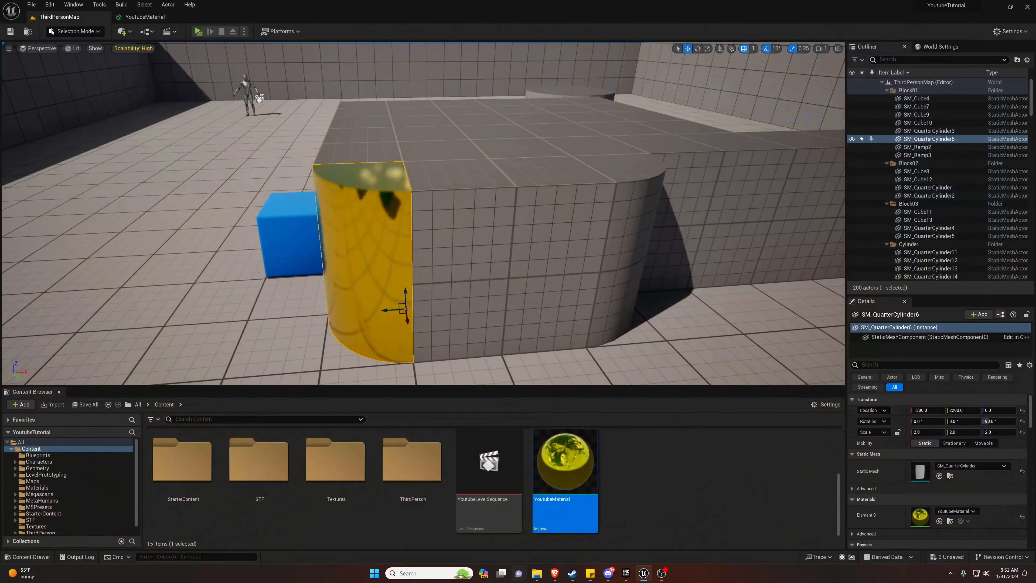
right_click_drag(423, 214, 437, 241)
key("s")
key("w")
key("w")
key("w")
key("s")
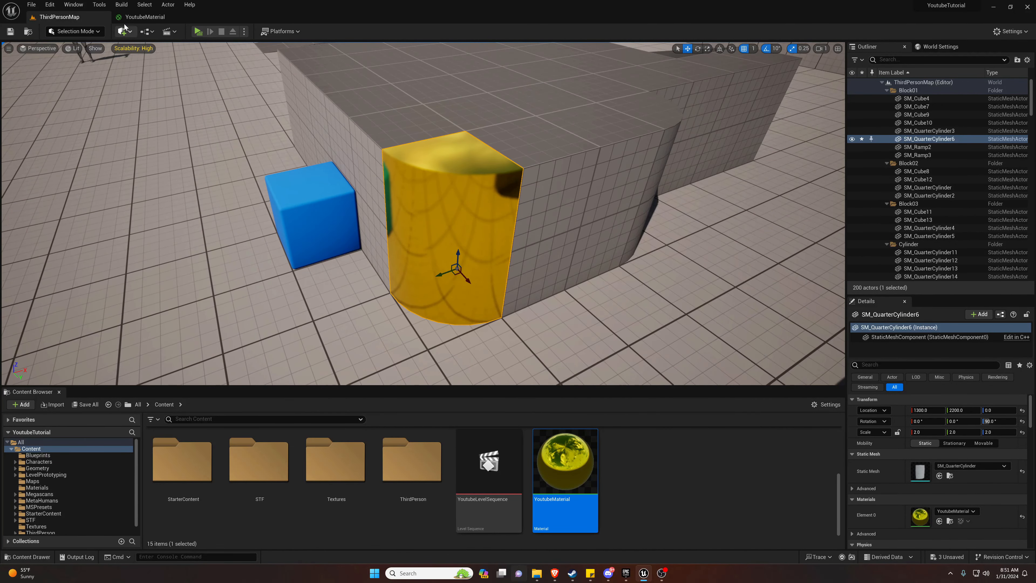
Step: In YoutubeMaterial, move the Metallic and Roughness constants up beside the base colour node and set the Metallic constant to 0.5
left_click(143, 17)
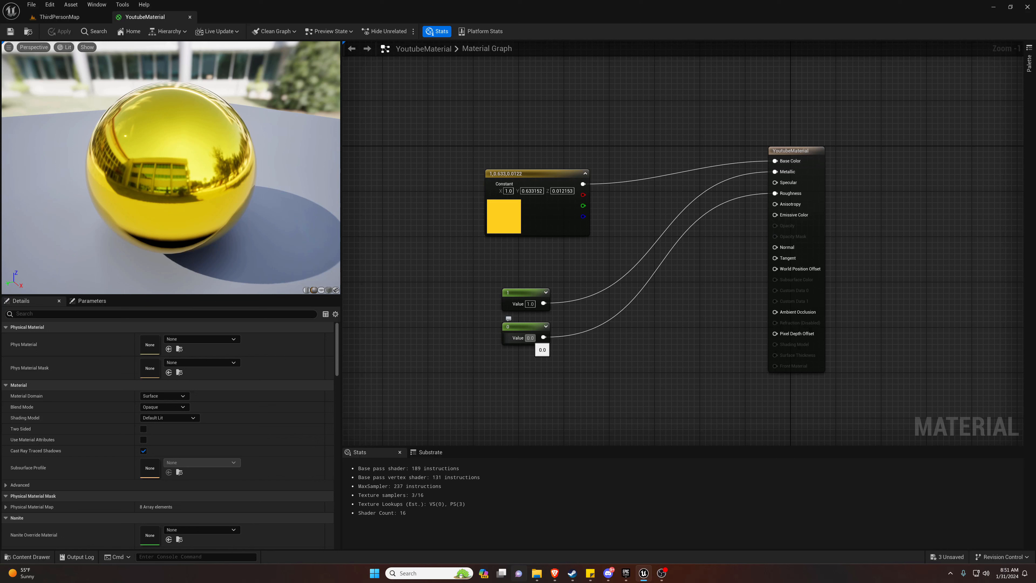
left_click_drag(528, 294, 646, 208)
left_click_drag(530, 326, 652, 237)
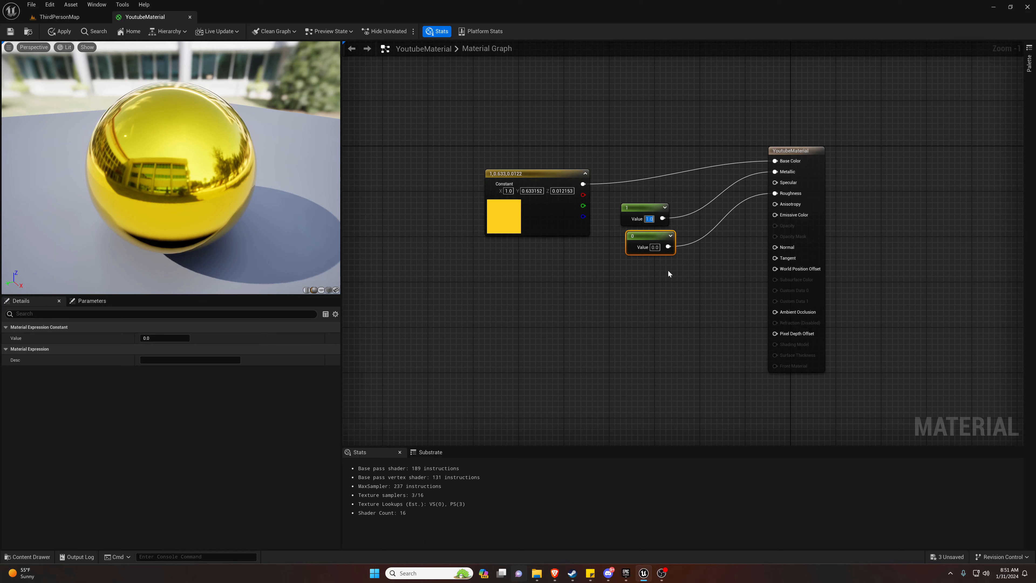
type("0.5")
key("Return")
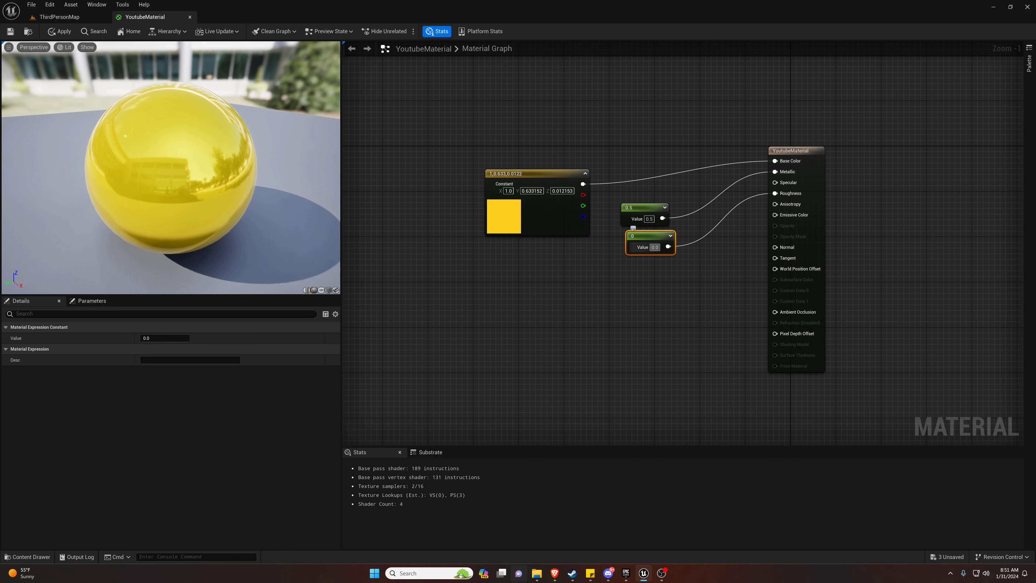
Step: Set the Roughness constant to 0.5, then apply and save the material
left_click(655, 248)
type("0.5")
left_click(671, 269)
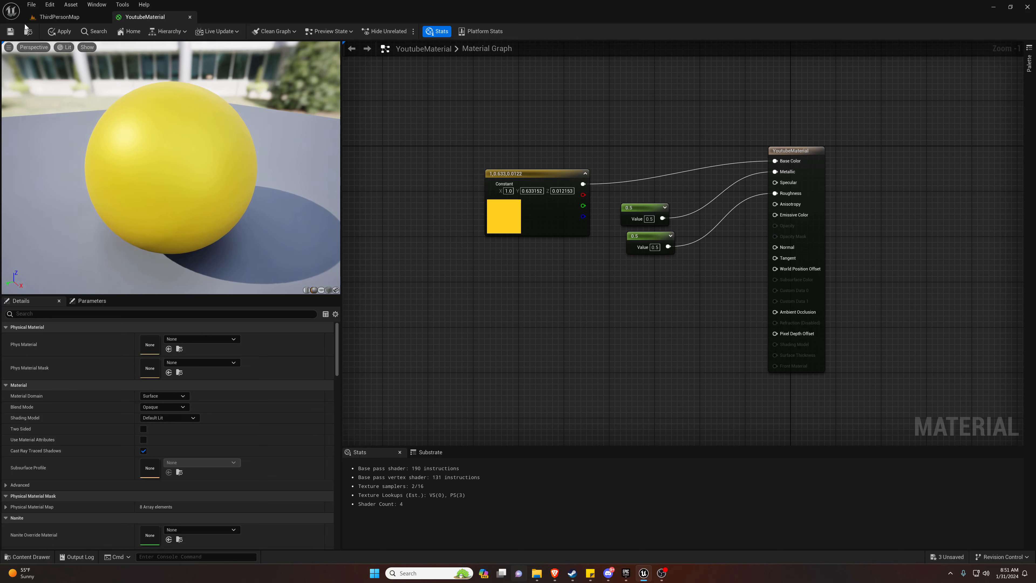
left_click(60, 31)
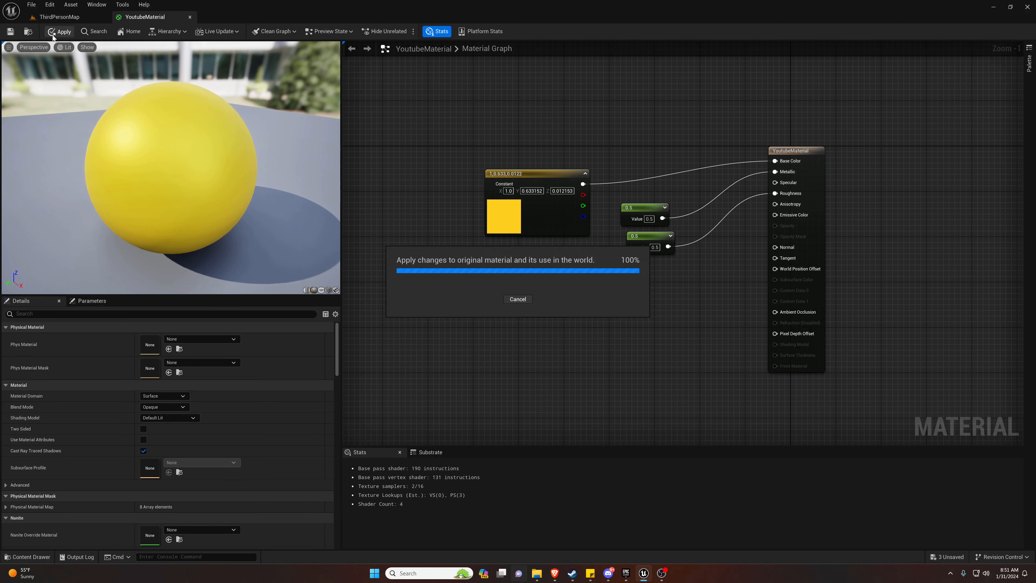
left_click(10, 32)
Step: Create a material instance from YoutubeMaterial in the Content folder, keeping the suggested name YoutubeMaterial_Inst
left_click(61, 17)
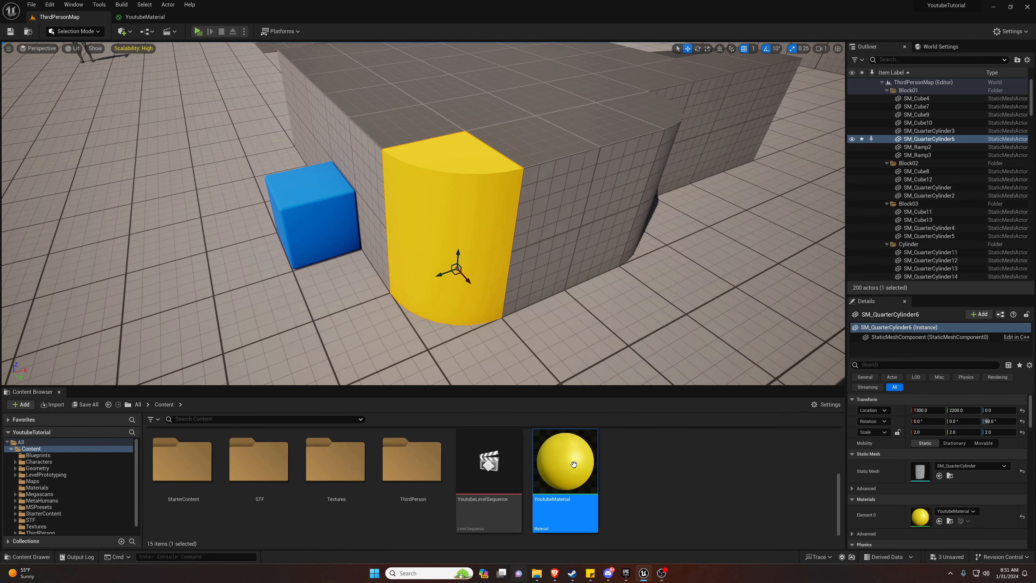
left_click(641, 468)
left_click(578, 462)
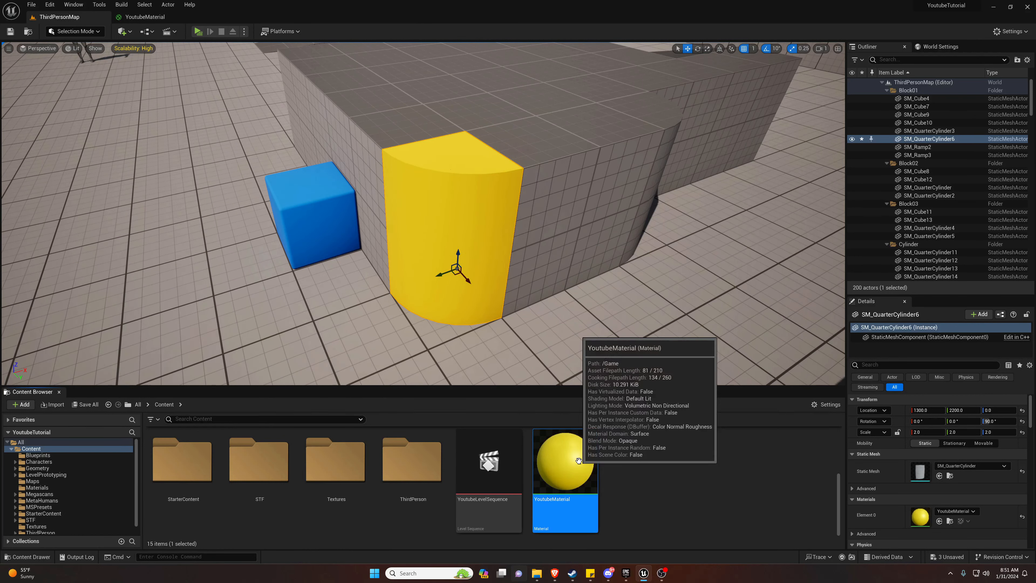
right_click(578, 460)
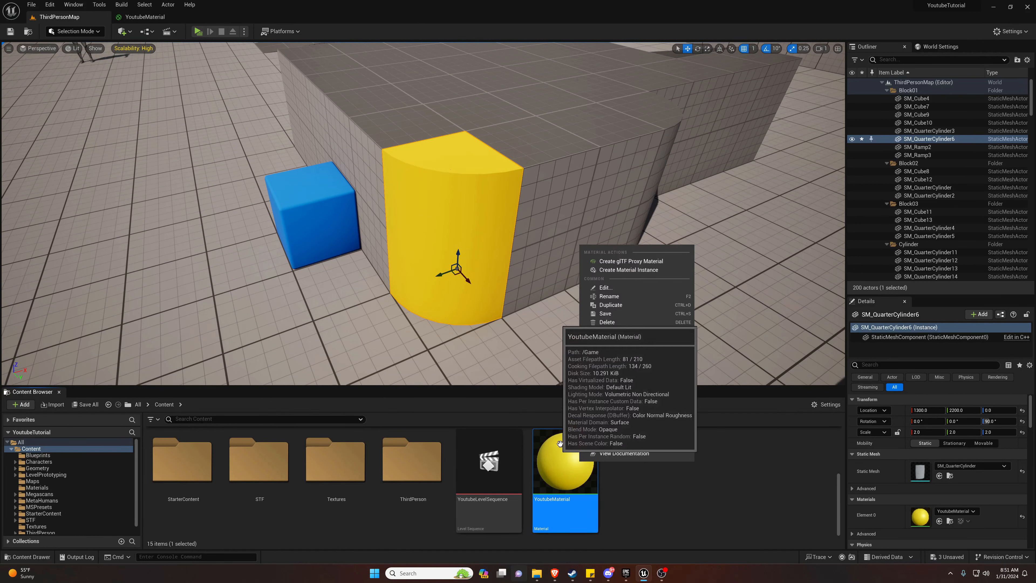
left_click(645, 270)
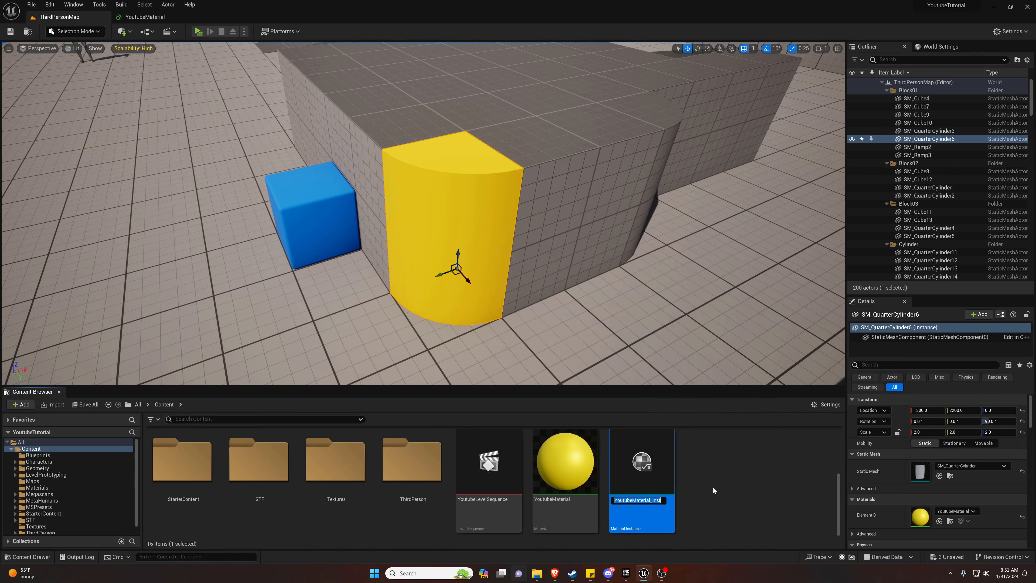
key("Return")
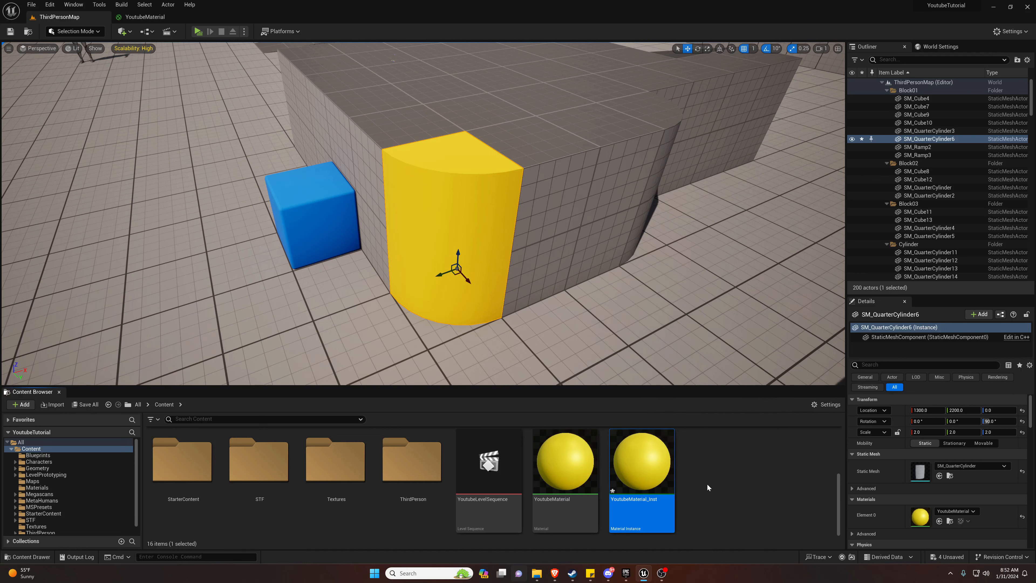
Step: Compare YoutubeMaterial with its instance in the Content folder and examine the parent material's node graph
left_click(579, 466)
left_click(624, 473)
left_click(566, 465)
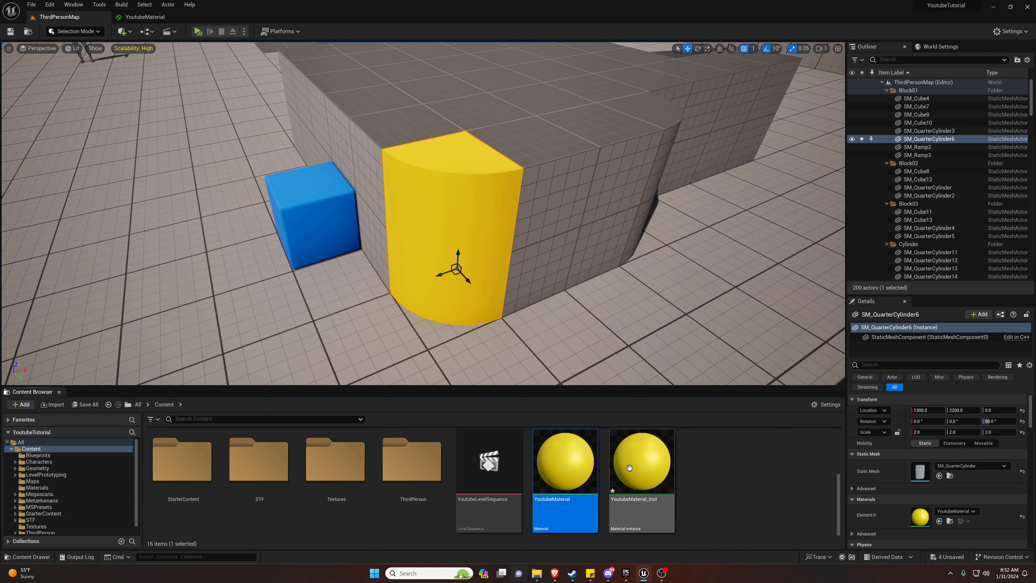
left_click(629, 468)
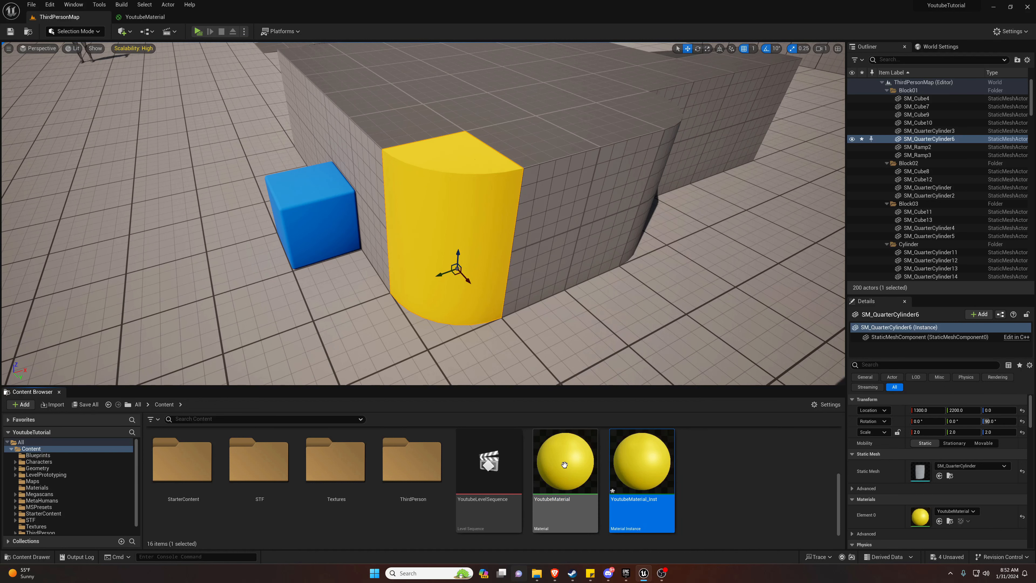
left_click(145, 21)
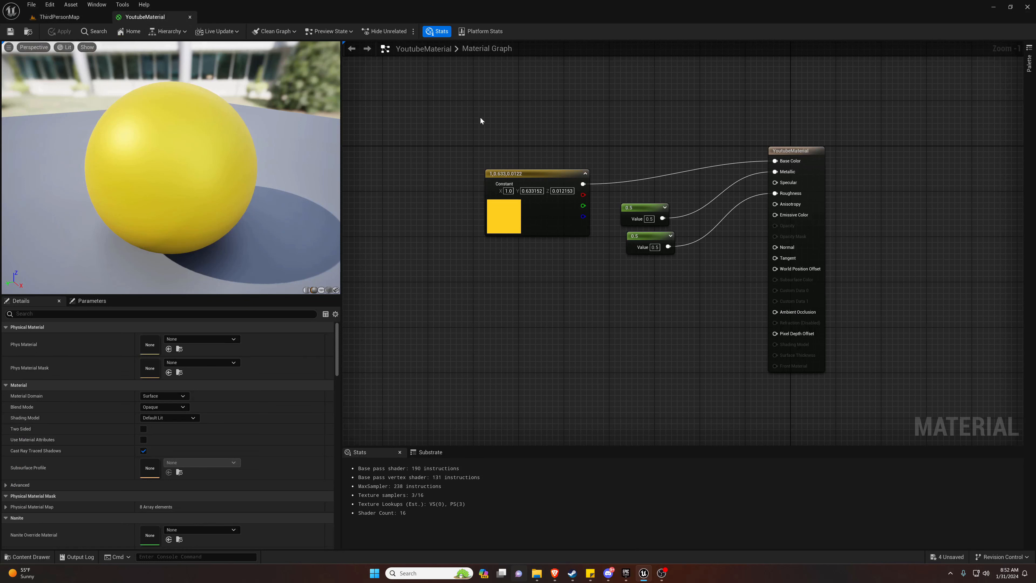
left_click_drag(534, 101, 872, 403)
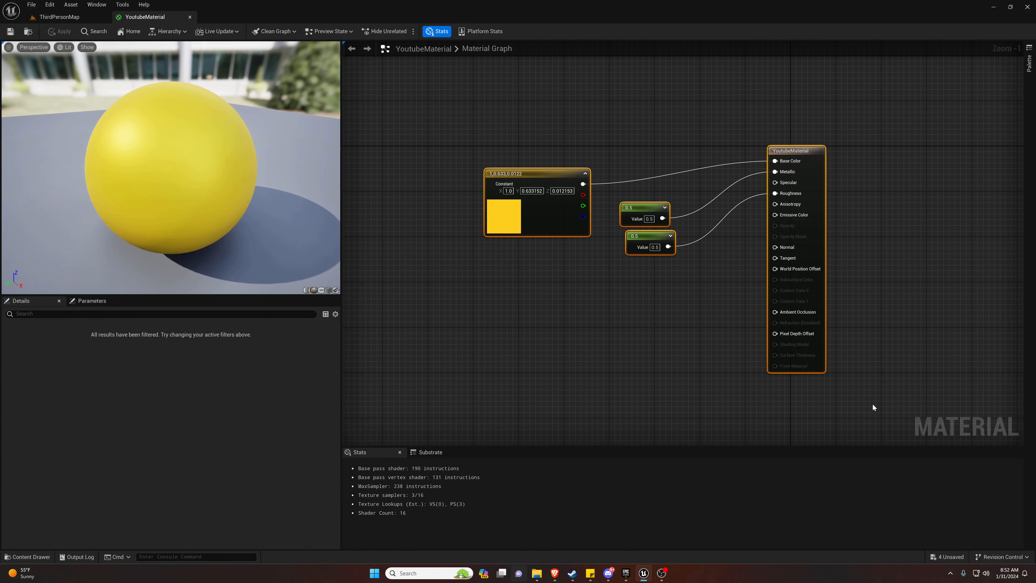
left_click(63, 20)
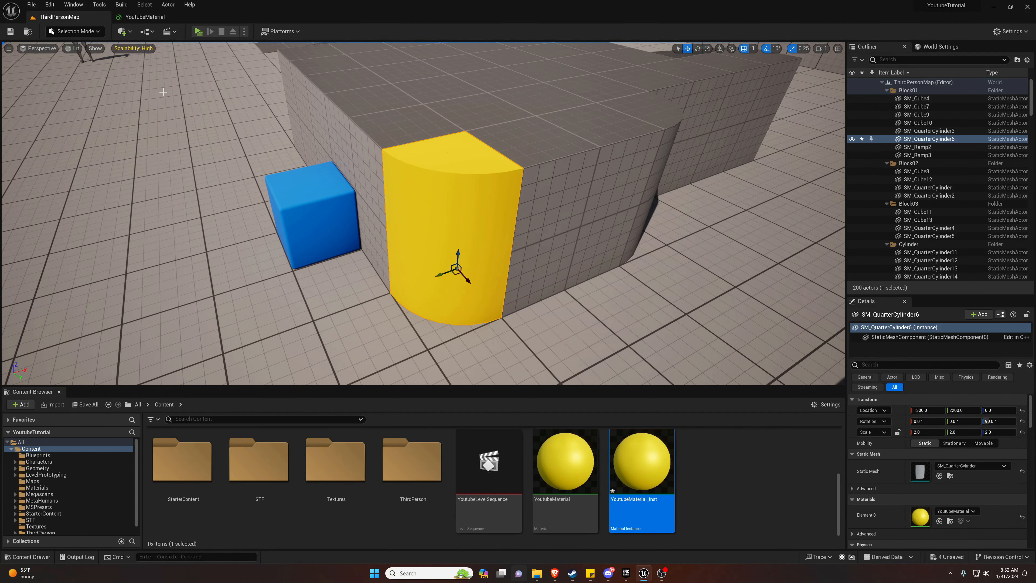
left_click(143, 19)
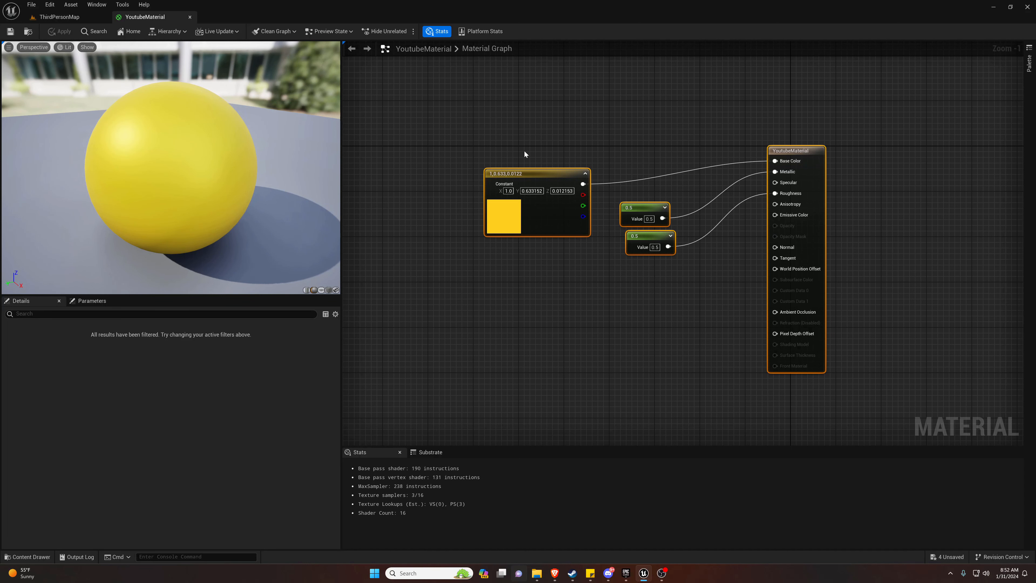
scroll(524, 155, "down", 1)
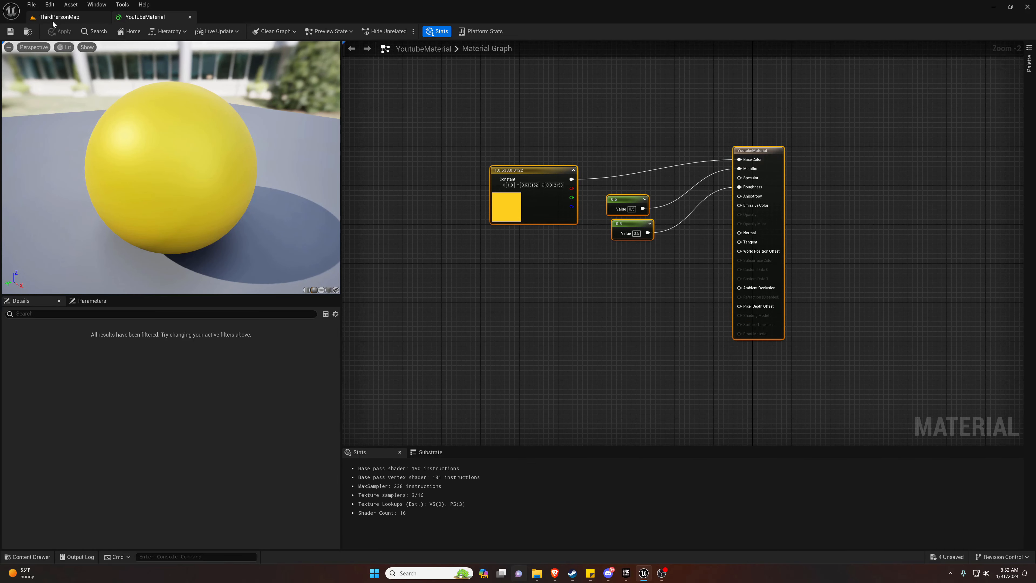
left_click(59, 18)
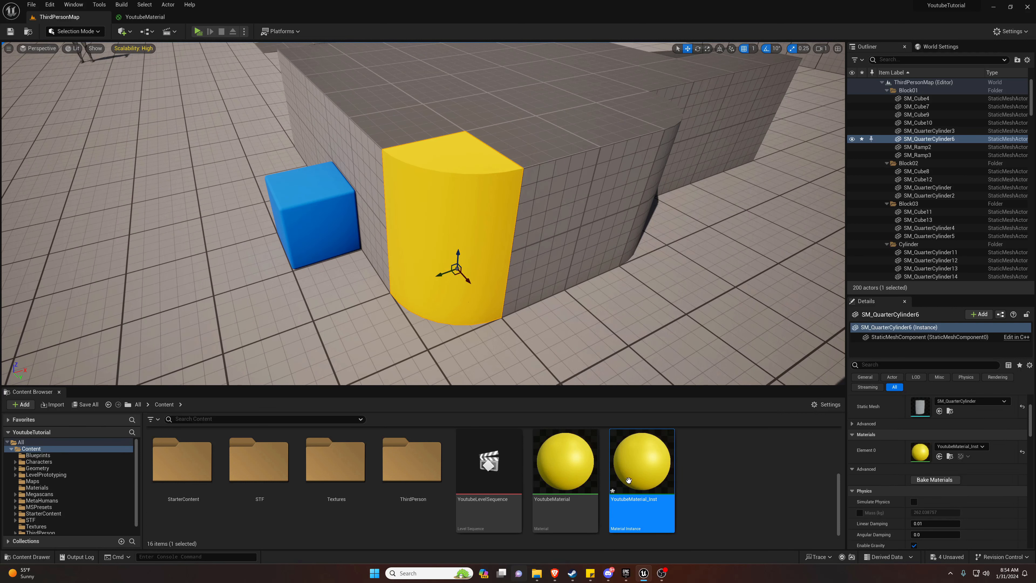
double_click(554, 453)
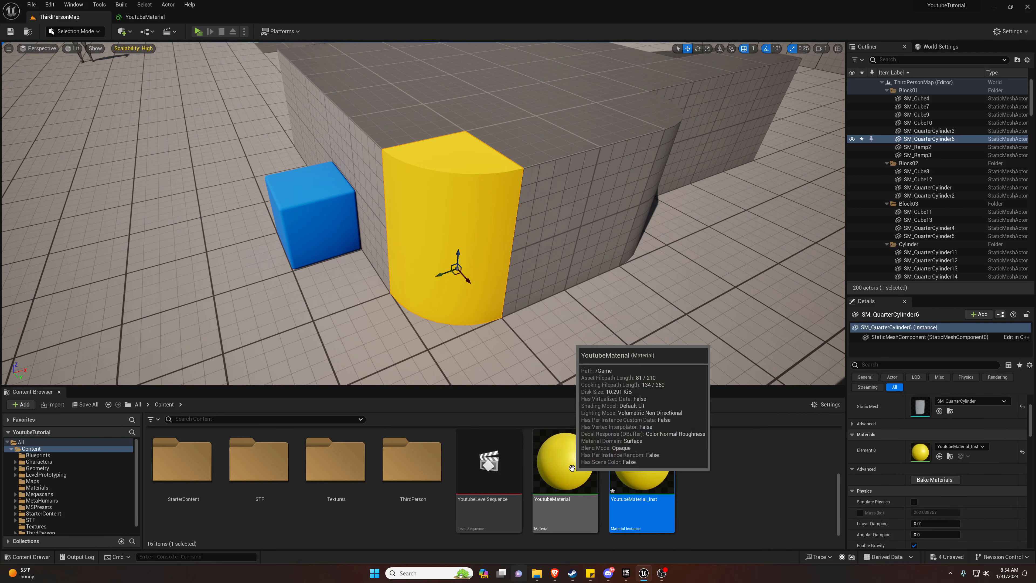
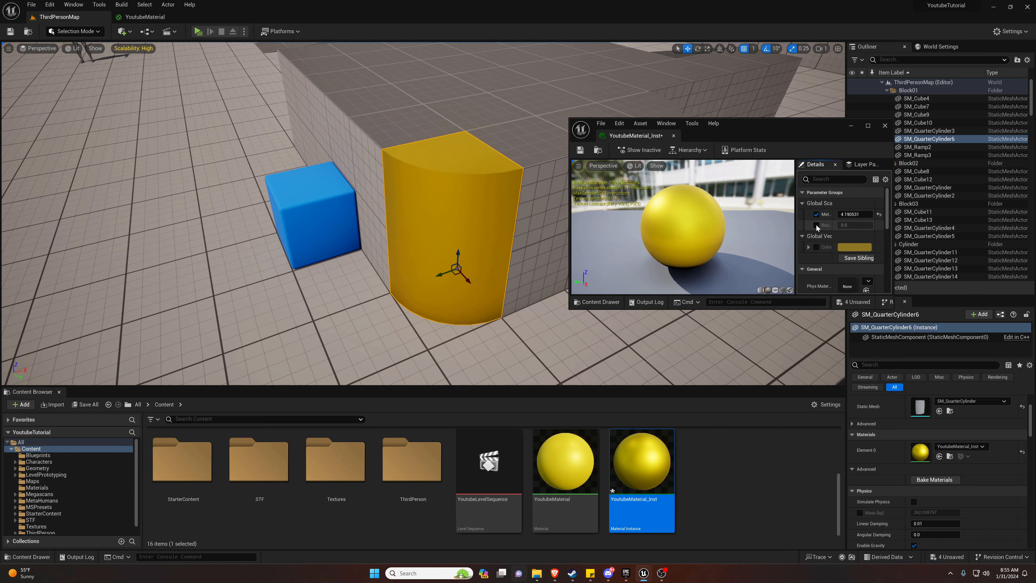
Step: Override Roughness in YoutubeMaterial_Inst with -0.24765 and check the reflections on the cylinder
left_click_drag(851, 224, 807, 225)
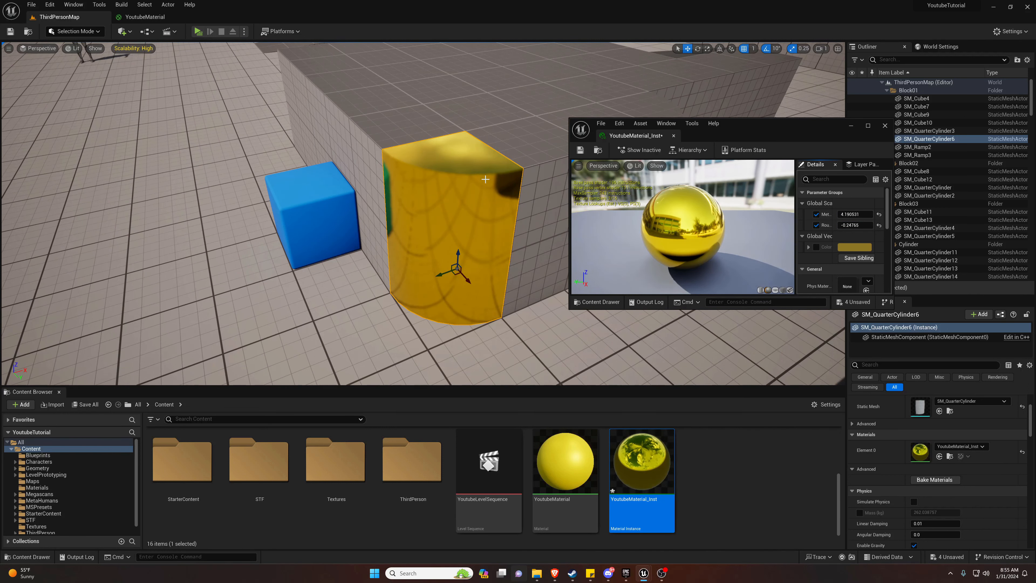
right_click_drag(486, 179, 456, 165)
key("s")
key("s")
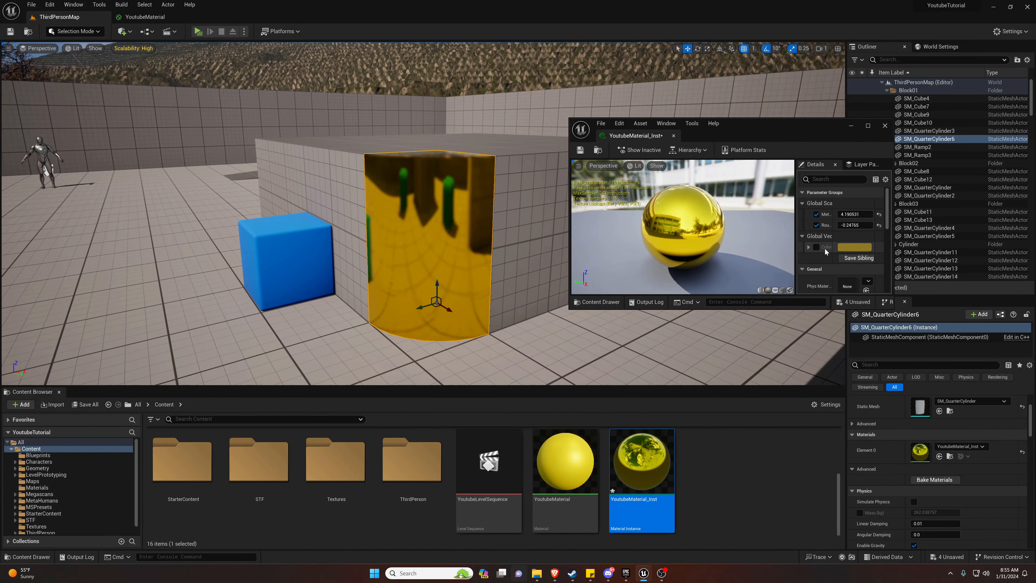
Step: Override the instance's Color with a near-white (R 0.932663, G 1.0, B 0.927), save the instance and close its editor
left_click(815, 246)
left_click(855, 247)
mouse_move(907, 318)
left_mouse_down()
mouse_move(890, 288)
mouse_move(914, 292)
mouse_move(881, 320)
mouse_move(901, 342)
mouse_move(932, 329)
mouse_move(925, 291)
mouse_move(870, 283)
mouse_move(905, 321)
left_mouse_up()
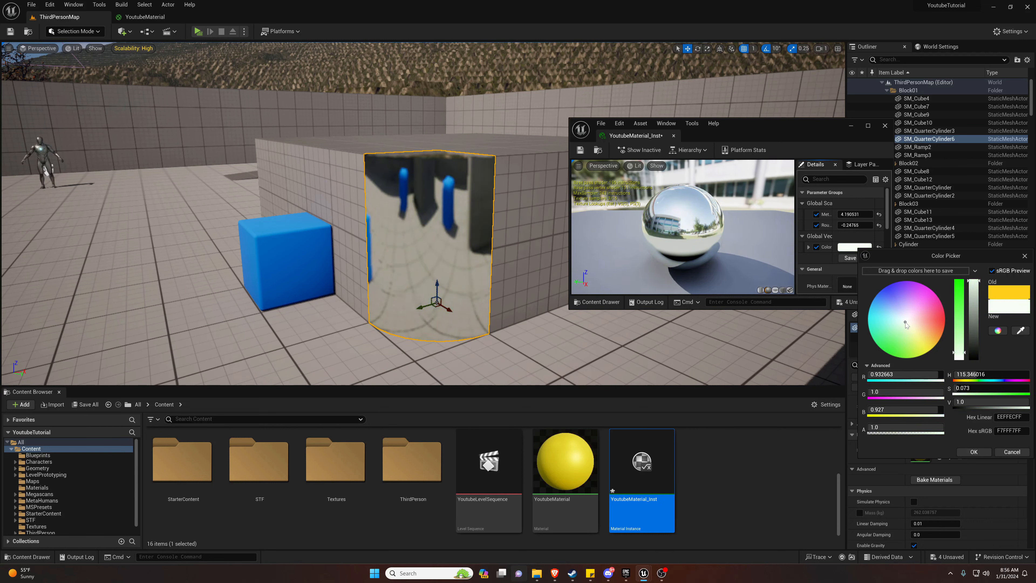
left_click(972, 452)
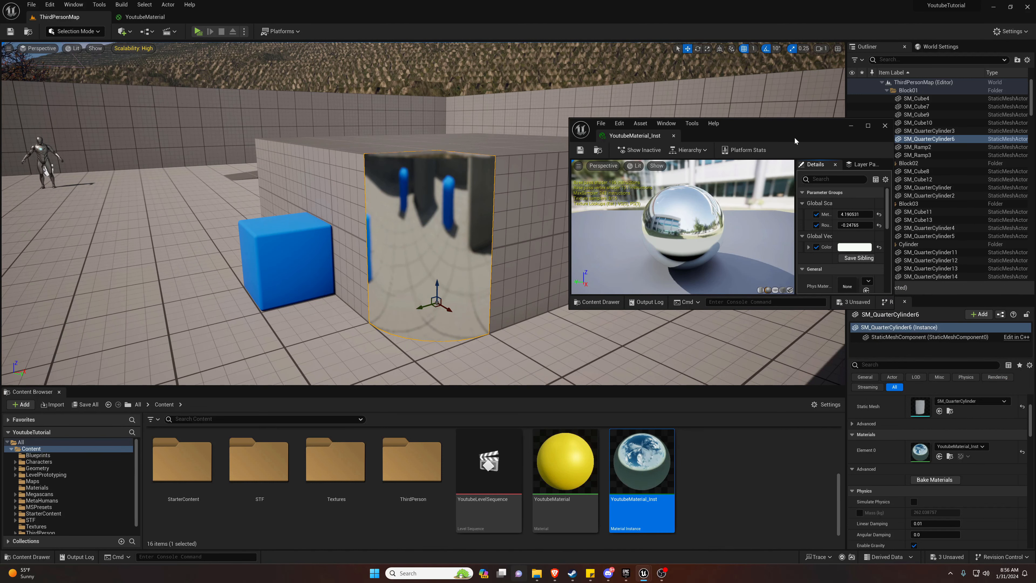
left_click(884, 126)
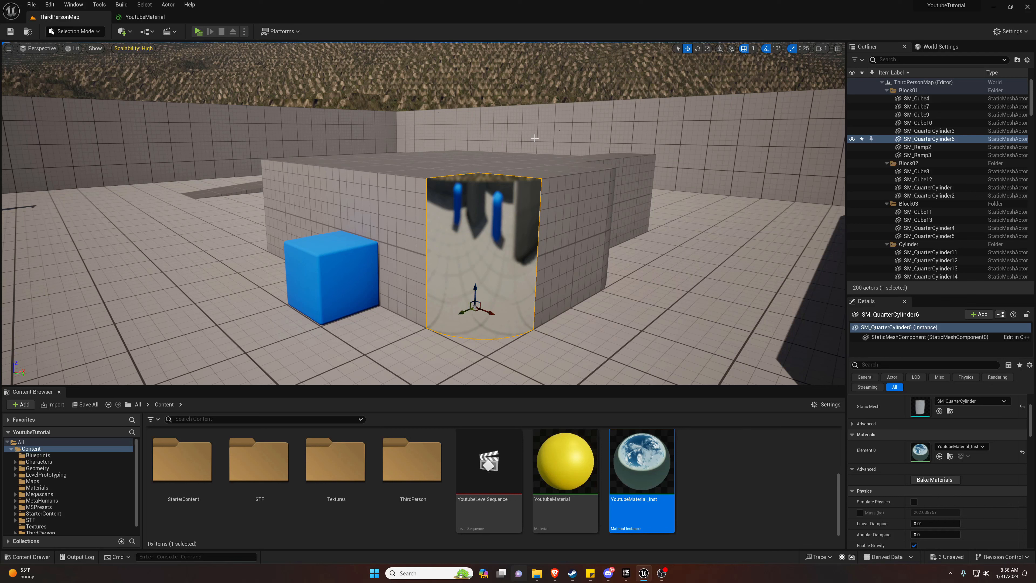
Step: Examine the mirror-like cylinder and the surrounding level geometry from different viewpoints
right_click_drag(522, 141, 619, 81)
key("w")
key("a")
key("a")
key("s")
key("w")
right_click_drag(505, 156, 650, 174)
key("s")
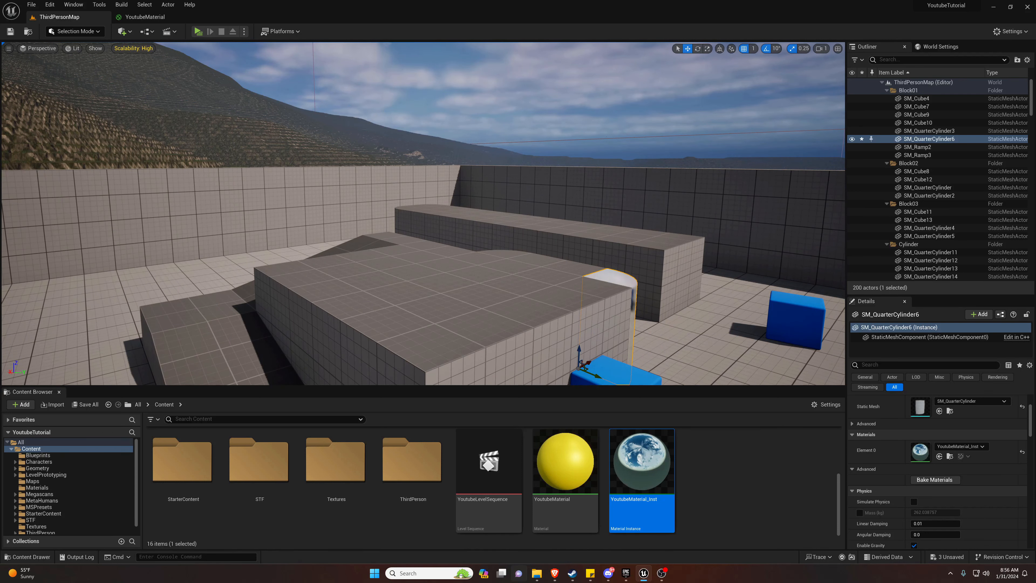
right_click_drag(505, 156, 281, 164)
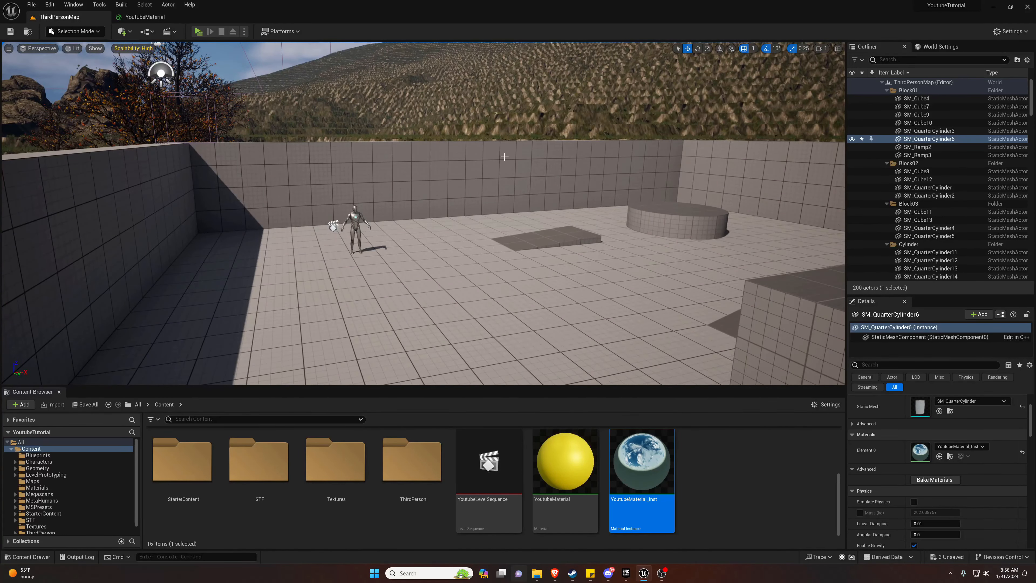
right_click_drag(505, 156, 661, 175)
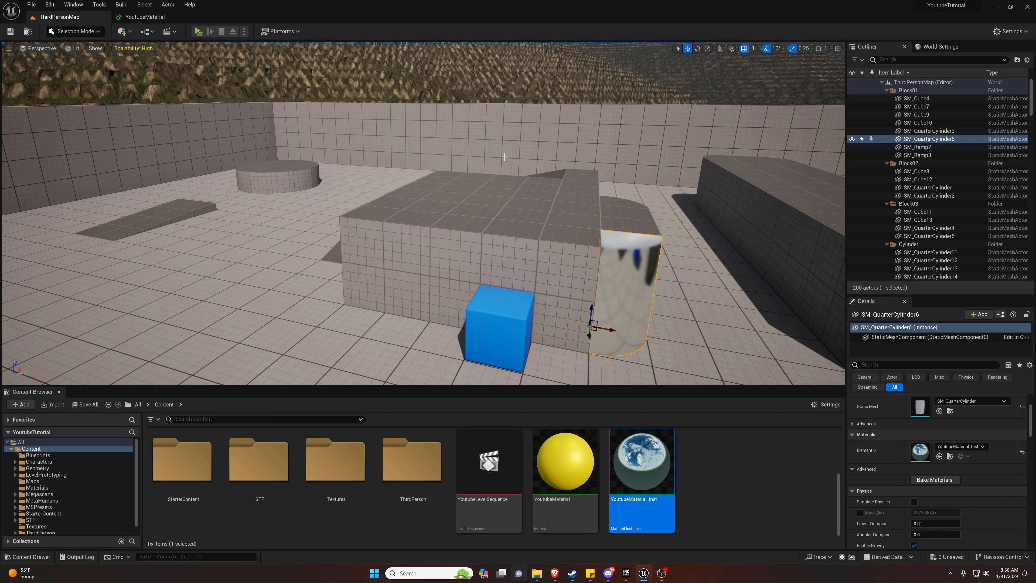
Step: Switch to the Epic Games Launcher and view the EP Master Materials page, reopening it from the "ep master" marketplace results
left_click(626, 573)
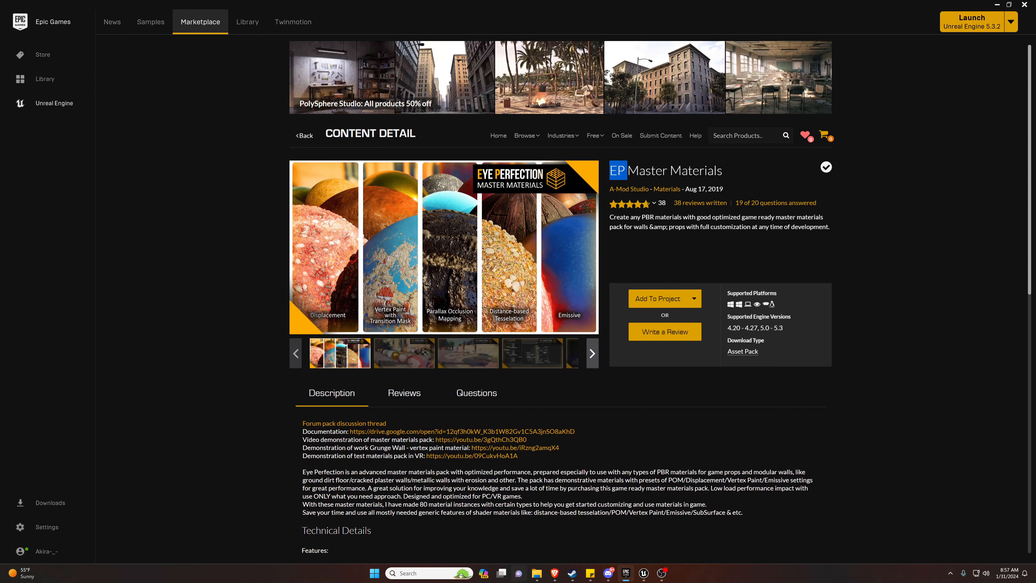
left_click_drag(626, 170, 722, 171)
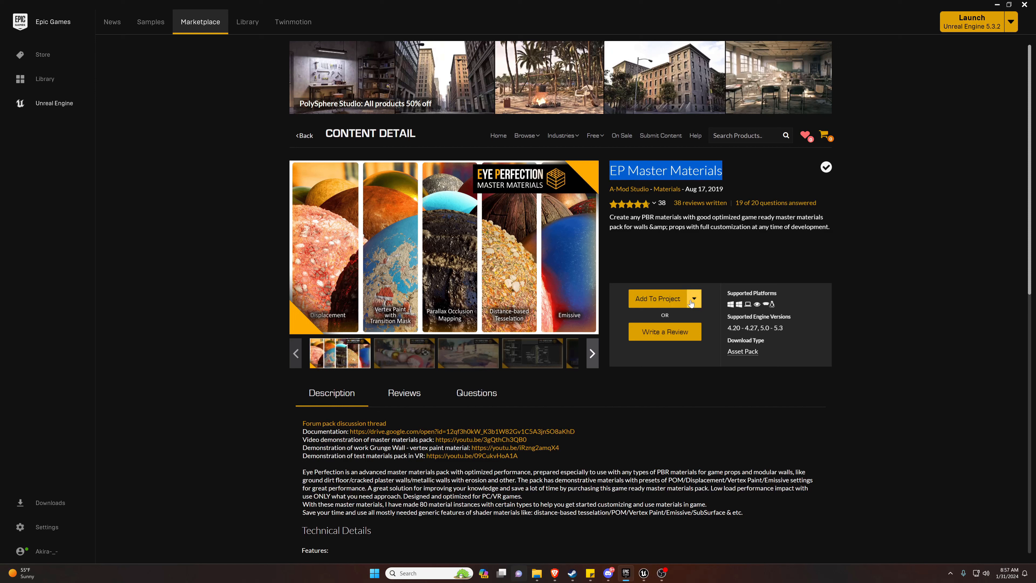
left_click(304, 136)
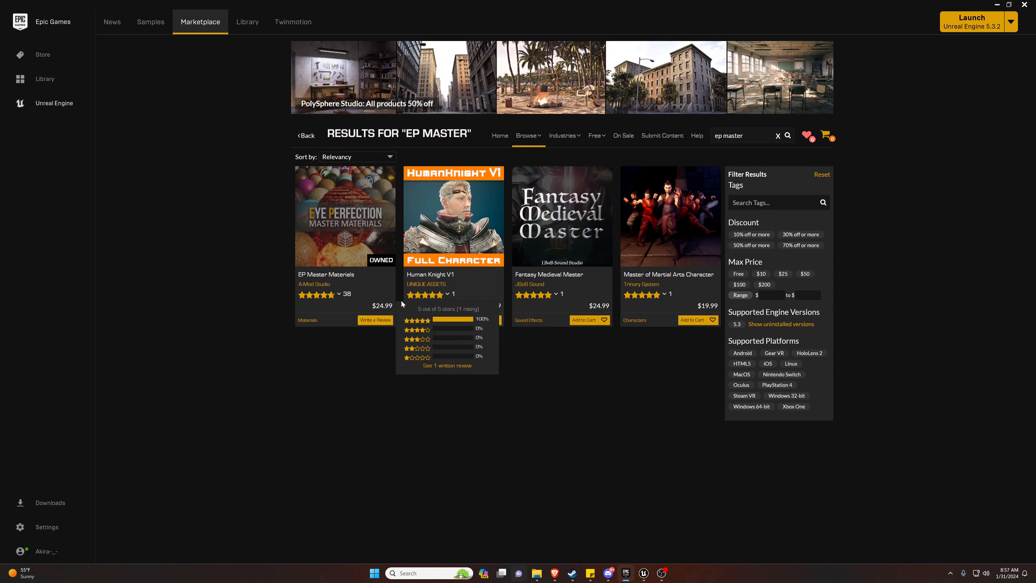
left_click(356, 240)
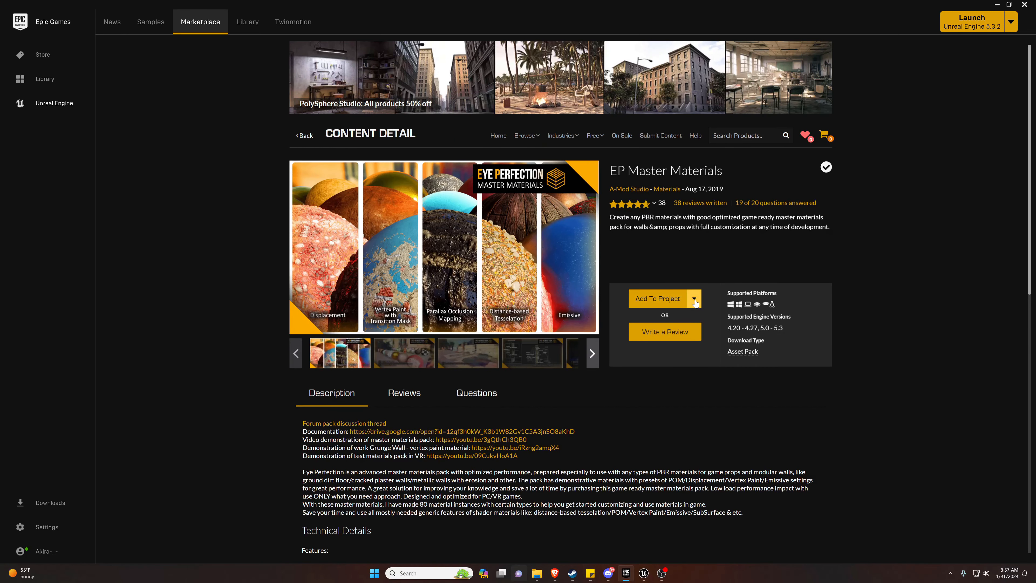
Step: Add the EP Master Materials pack to the YoutubeTutorial project
left_click(694, 300)
left_click(671, 300)
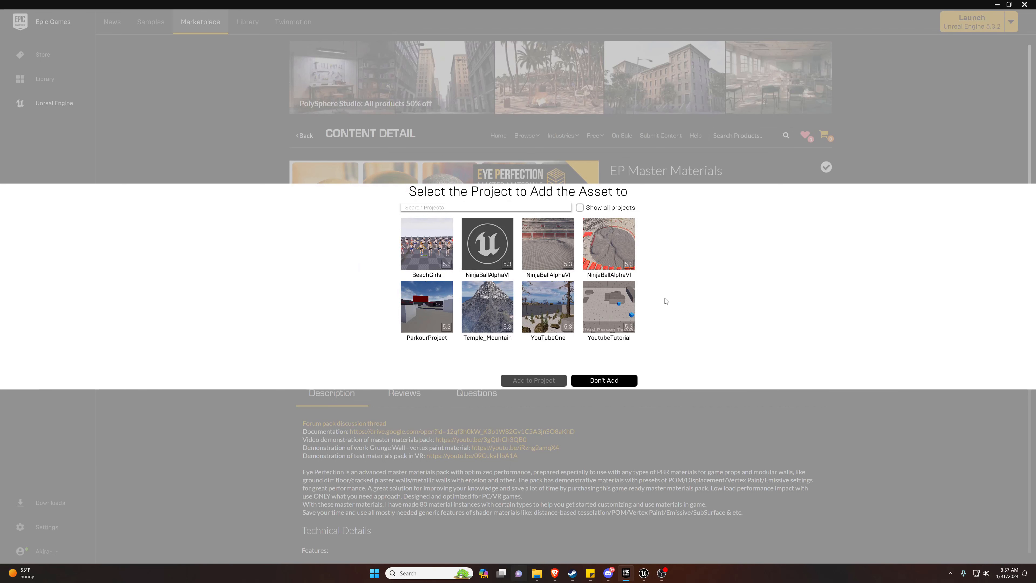
left_click(606, 308)
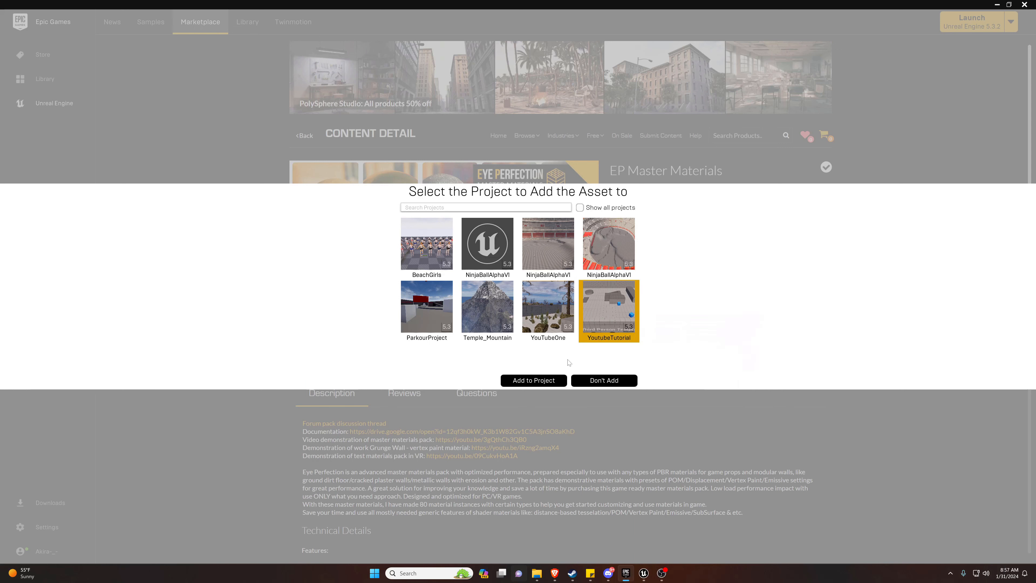
left_click(534, 380)
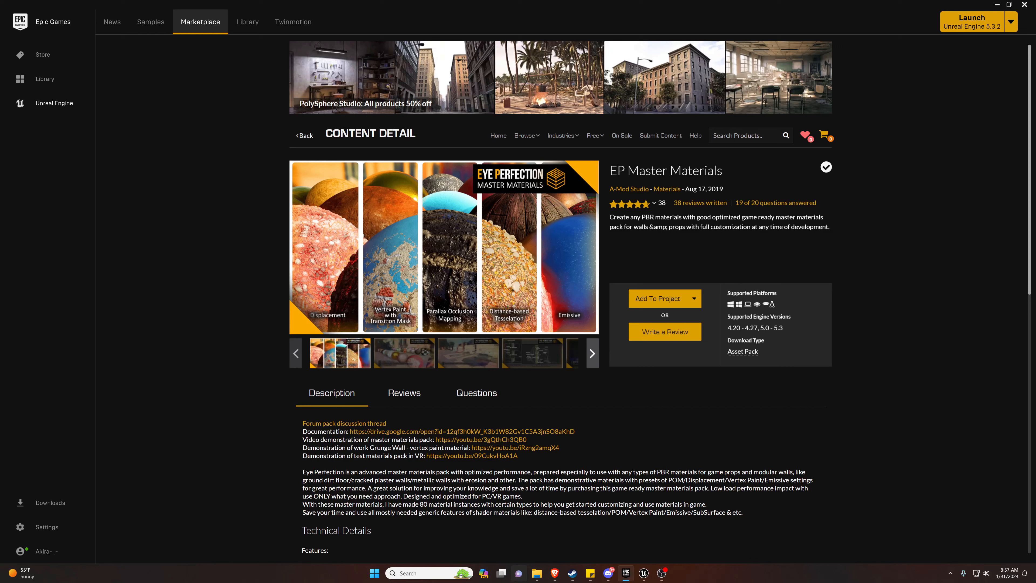
Step: Switch to Unreal Editor and open the Examples folder under EPMasterMaterials > Materials > Instances
left_click(643, 573)
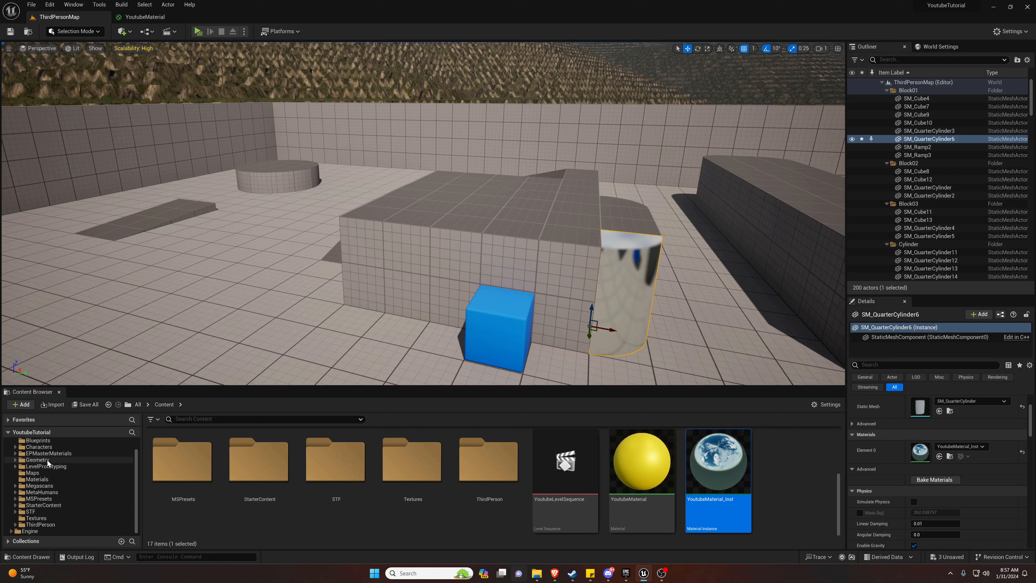
left_click(47, 460)
left_click(48, 453)
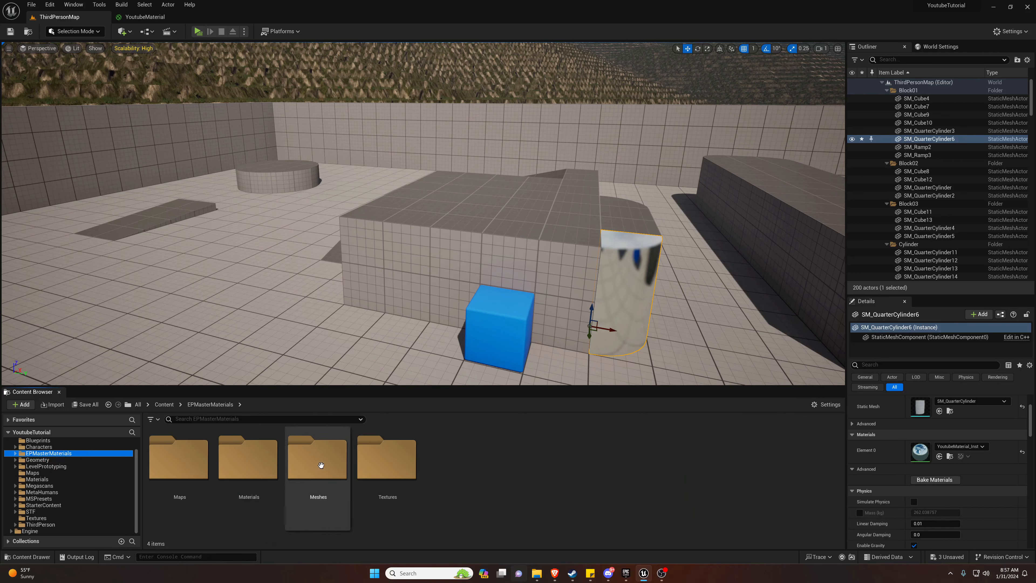
double_click(261, 459)
double_click(202, 453)
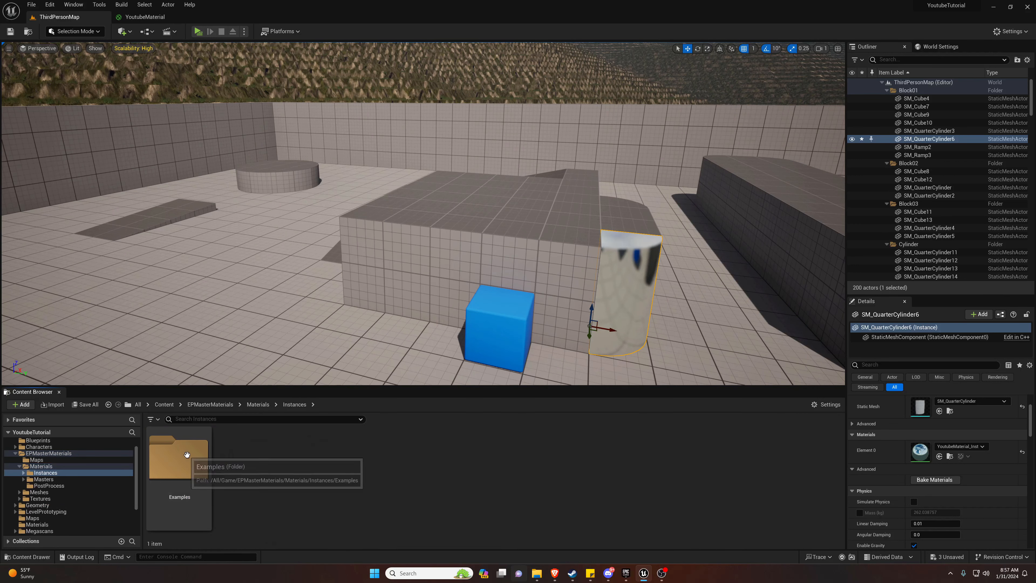
double_click(205, 452)
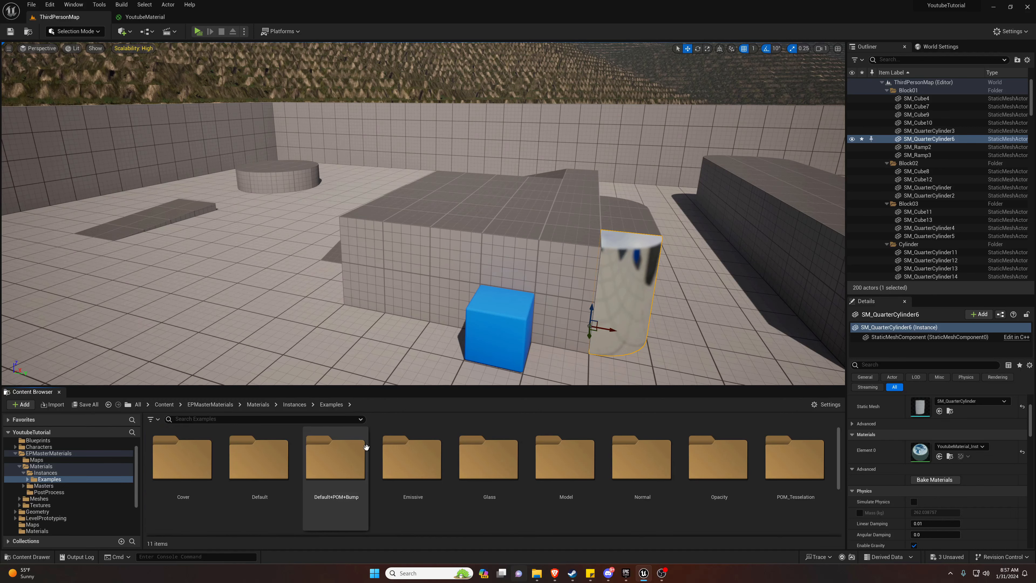
Step: Apply MI_EP_DirtGround Example02a from the Default examples to the large box and inspect its surface from several viewpoints
left_click_drag(261, 458, 510, 222)
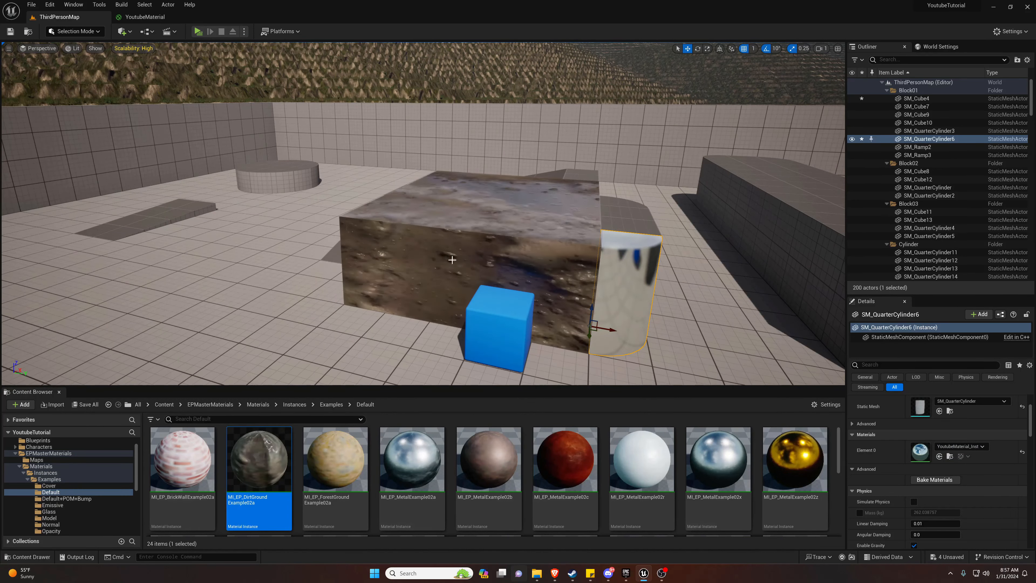
key("w")
right_click_drag(453, 259, 302, 205)
key("s")
key("w")
key("s")
key("d")
key("d")
key("w")
key("w")
key("s")
key("w")
key("a")
key("s")
key("w")
key("s")
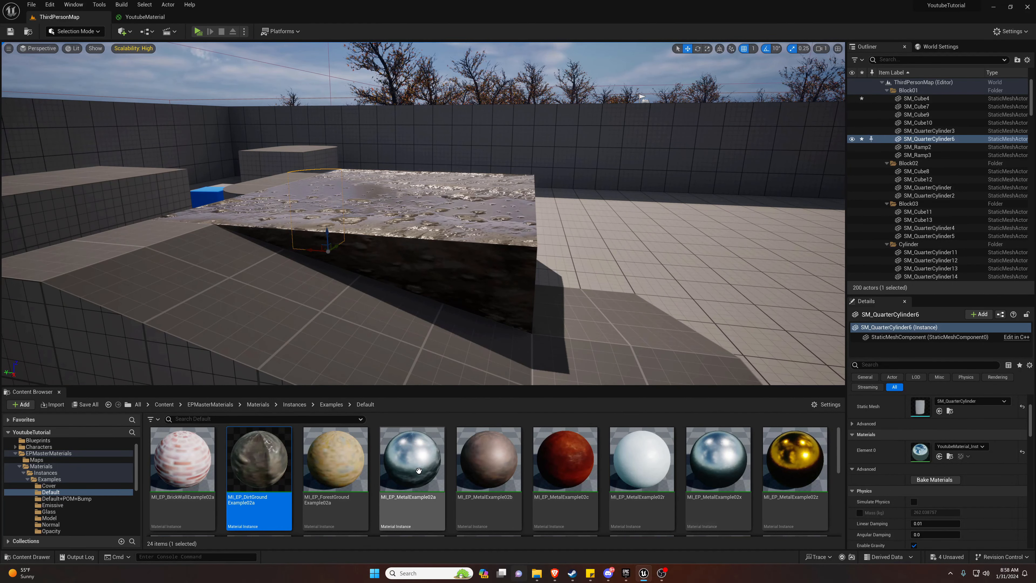
Step: Look through the Default examples, apply the gold MI_EP_MetalExample02z to the large box and inspect its reflections
scroll(418, 470, "down", 3)
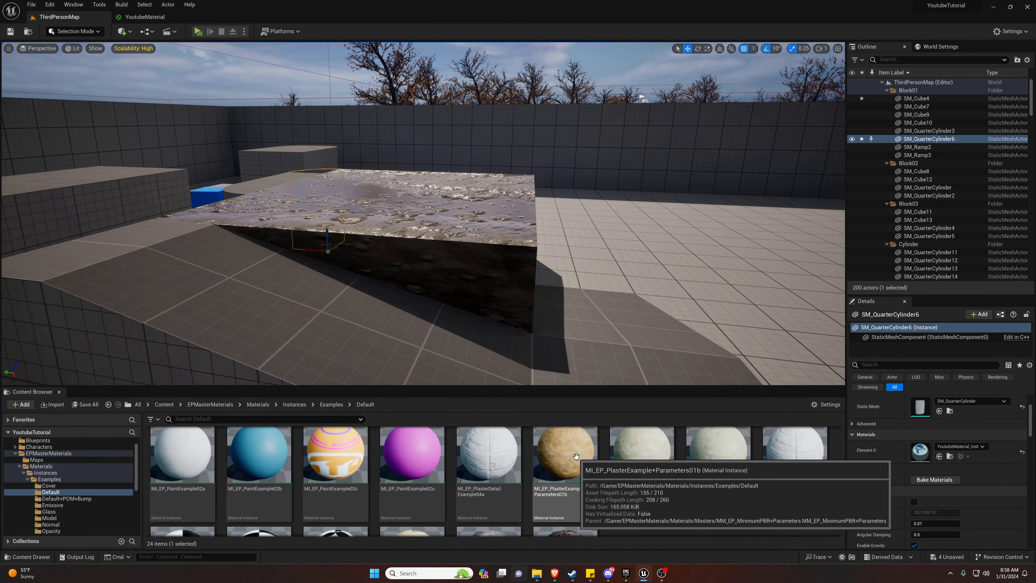
scroll(576, 456, "up", 3)
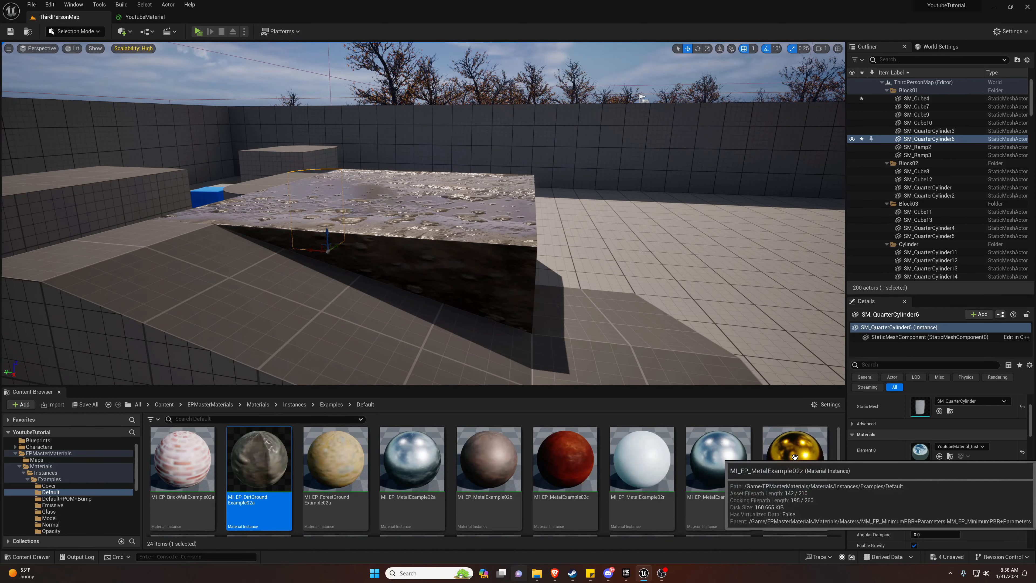
left_click_drag(794, 456, 469, 222)
key("w")
right_click_drag(469, 222, 335, 212)
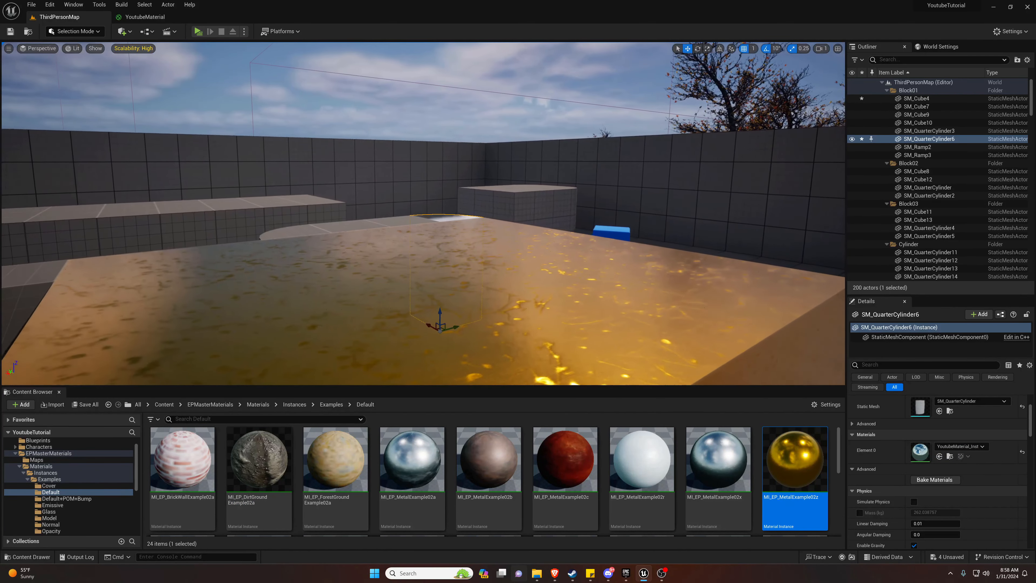
key("s")
right_click_drag(423, 213, 286, 242)
key("d")
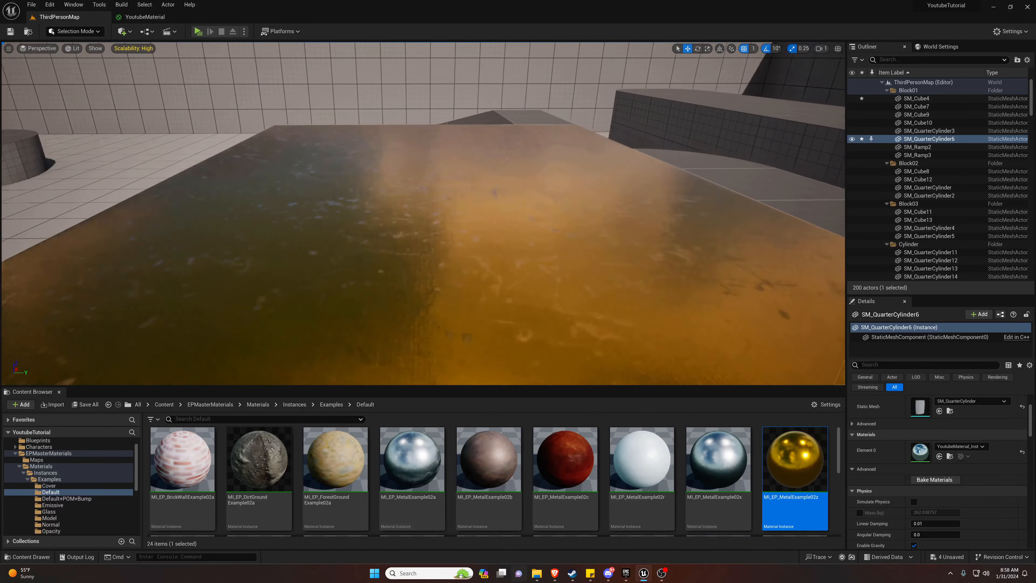
right_click_drag(447, 193, 281, 224)
key("s")
key("w")
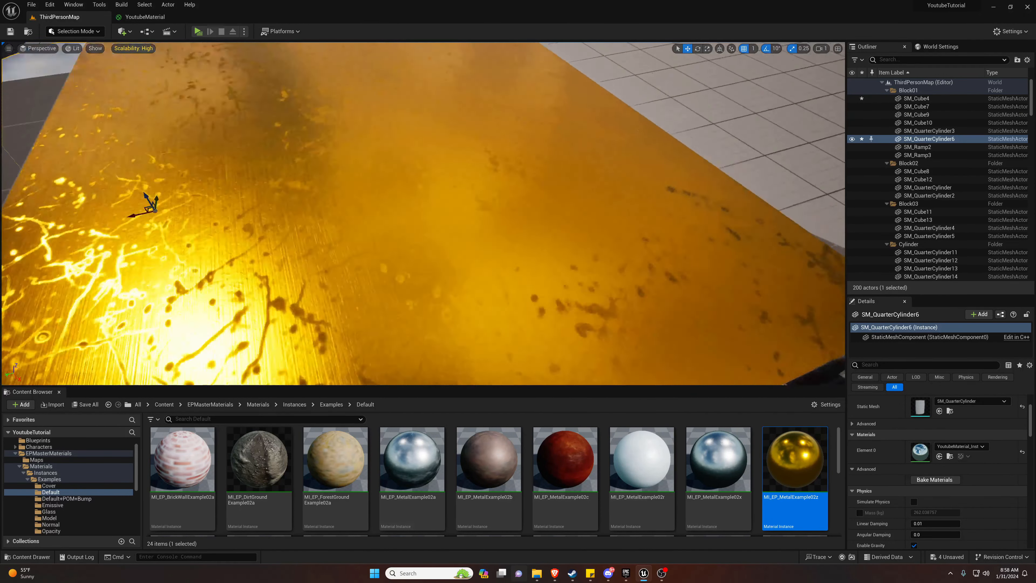
key("s")
right_click_drag(573, 246, 530, 204)
key("s")
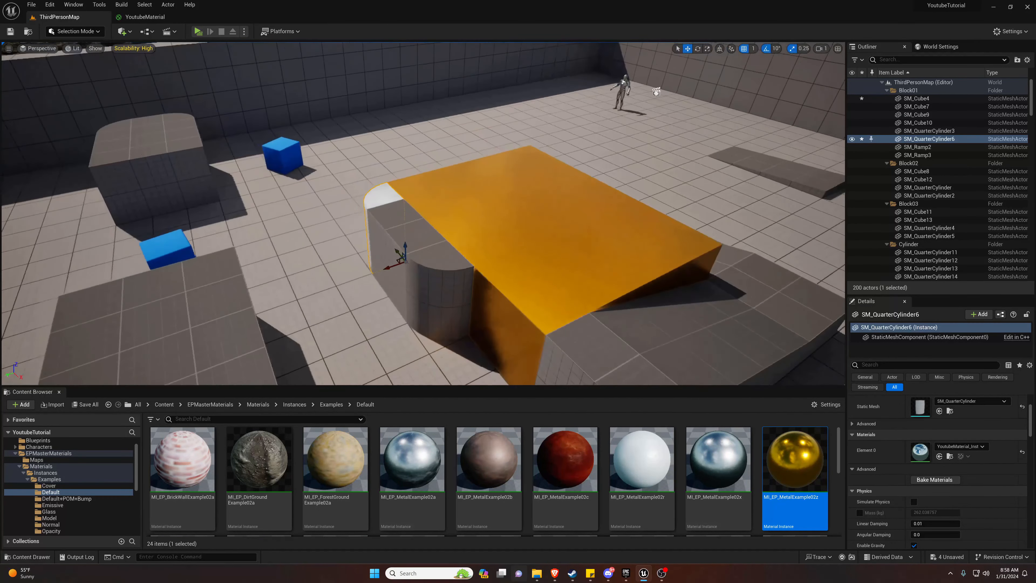
Step: Apply MI_EP_BrickWallExample02a to the large box and review the instance's parameter groups, texture maps and parent material in its editor
right_click_drag(530, 204, 518, 196)
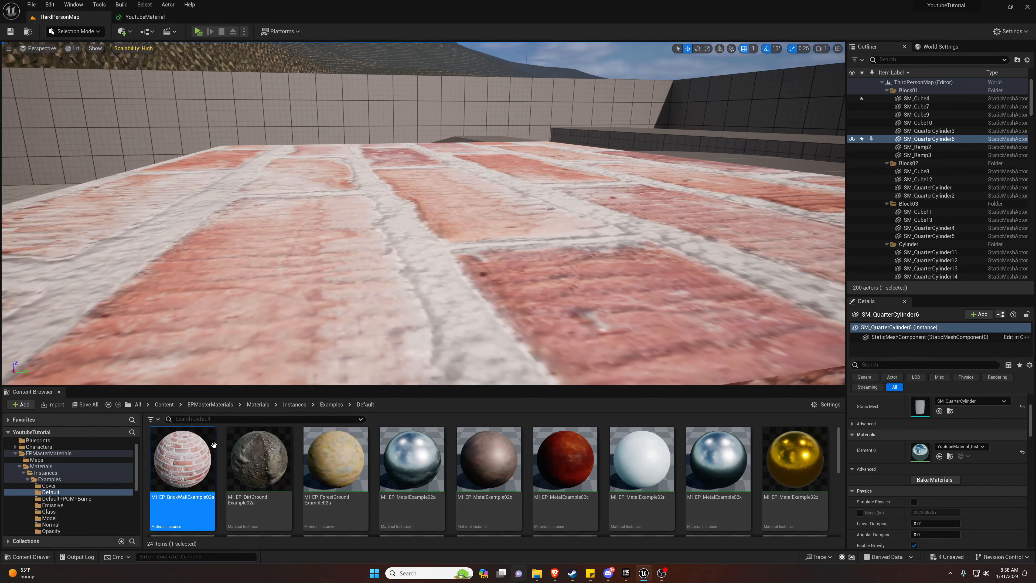
left_click(200, 452)
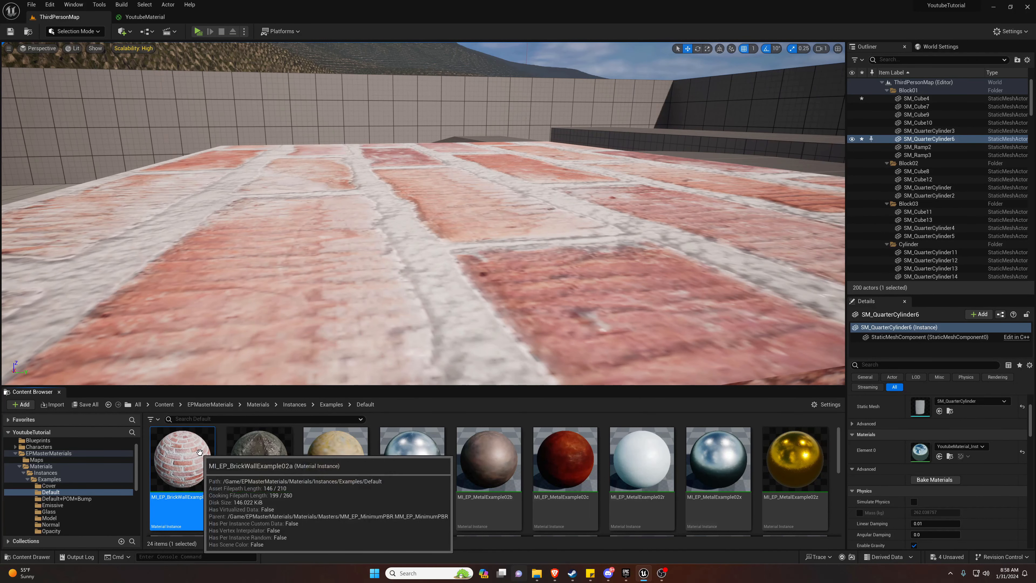
double_click(199, 452)
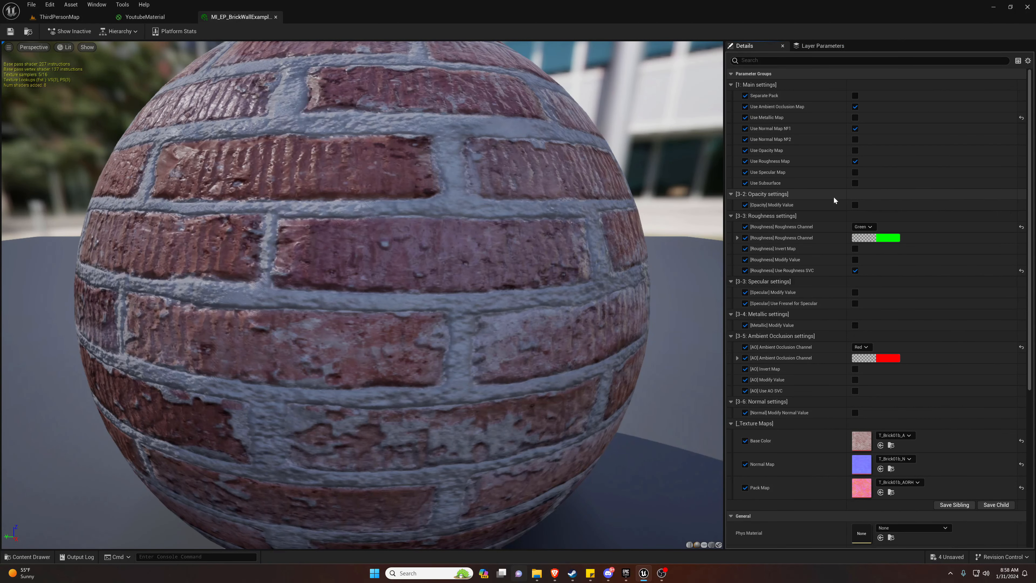
scroll(918, 199, "down", 5)
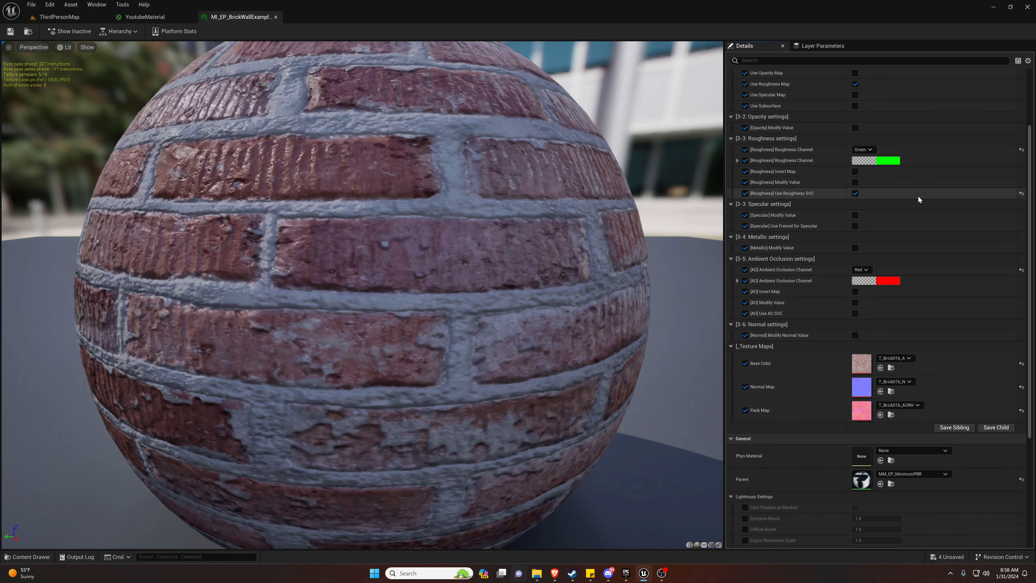
scroll(1029, 232, "down", 2)
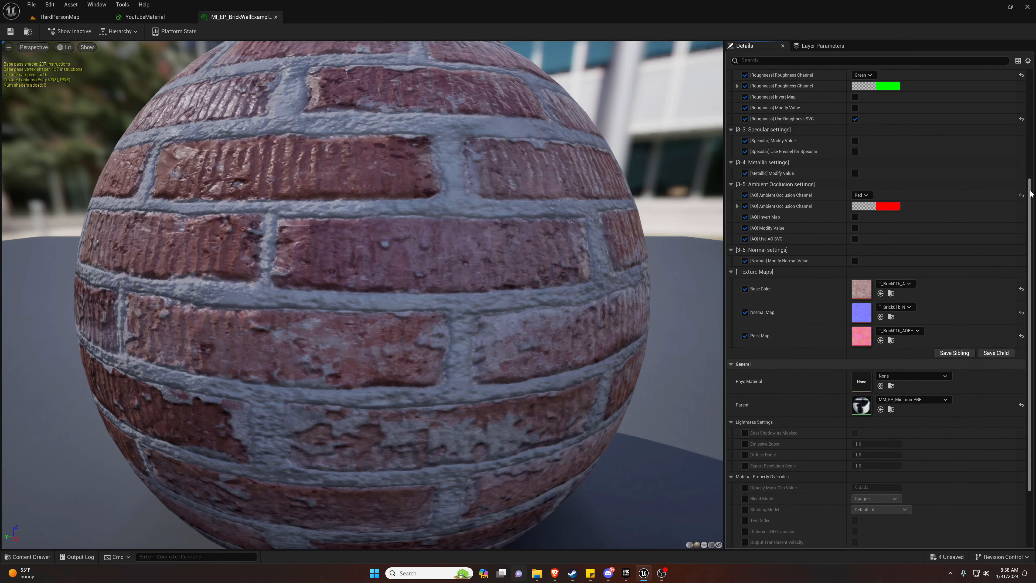
scroll(1029, 233, "down", 3)
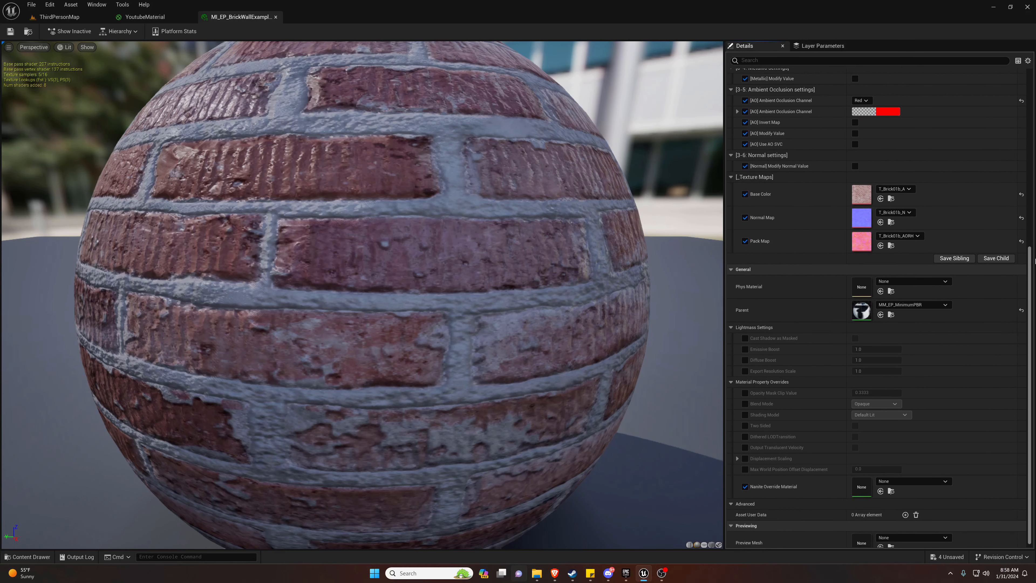
left_click(276, 17)
left_click(59, 17)
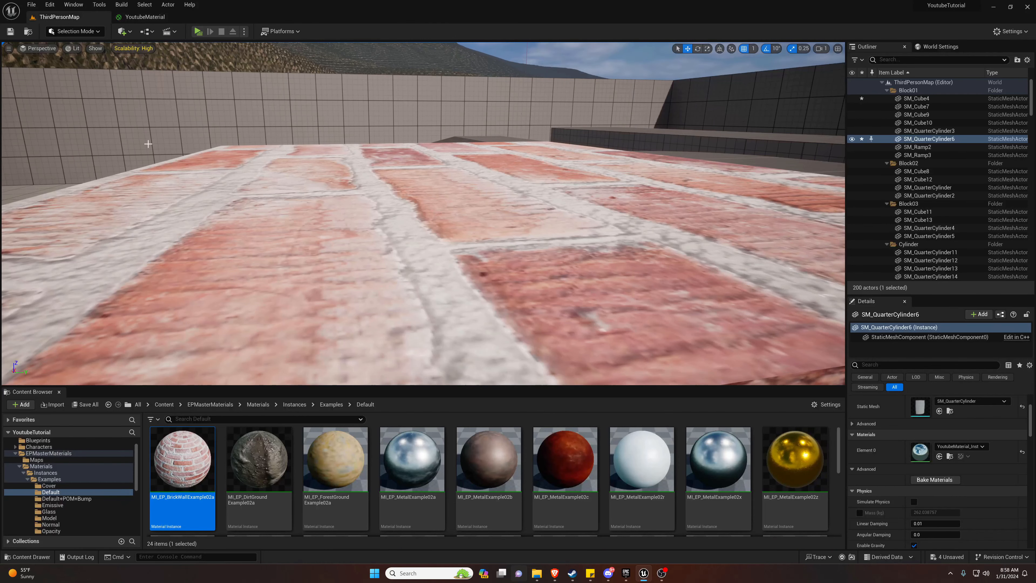
Step: Open the Glass folder of the pack's example material instances
left_click(332, 404)
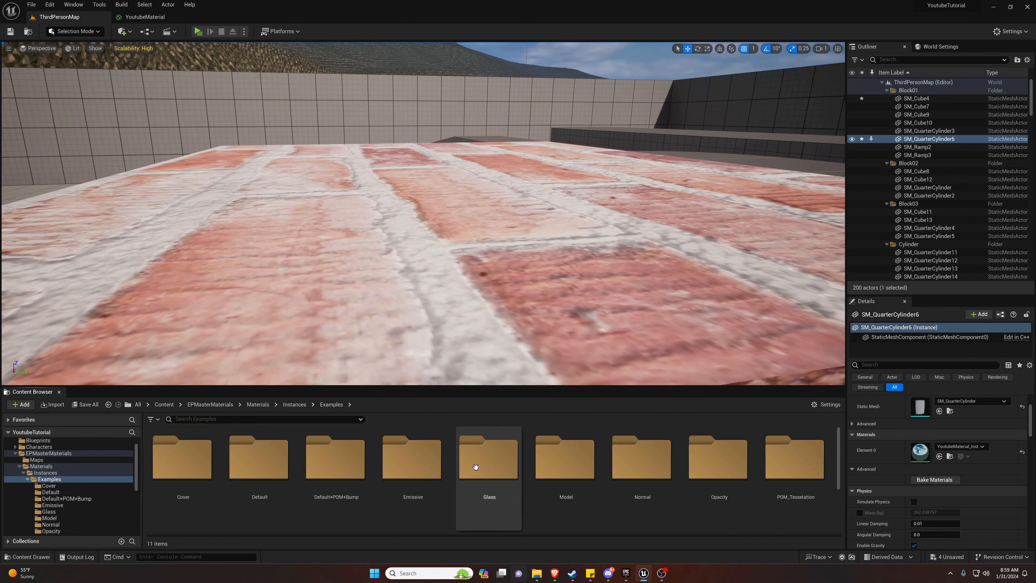
left_click(490, 466)
double_click(489, 465)
Step: Apply MI_EP_GlassExample01b to the large box and view it from farther away
left_click_drag(248, 461, 398, 280)
key("s")
right_click_drag(398, 280, 455, 285)
Step: Apply MI_EP_GlassExample01d to the large box and inspect the glass surface from different viewpoints
left_click_drag(375, 460, 433, 228)
right_click_drag(433, 229, 245, 249)
key("w")
key("d")
right_click_drag(430, 190, 402, 194)
key("s")
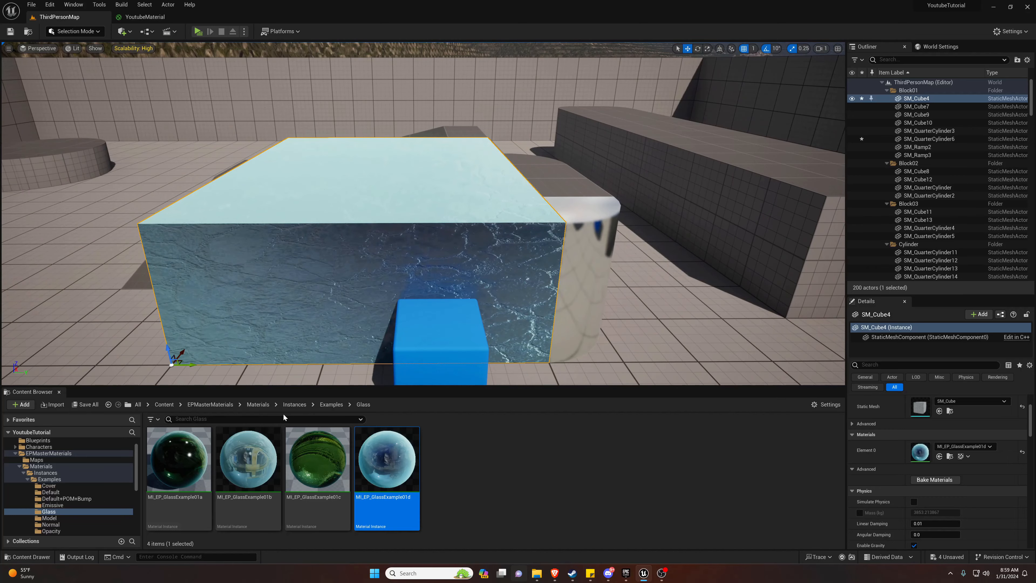